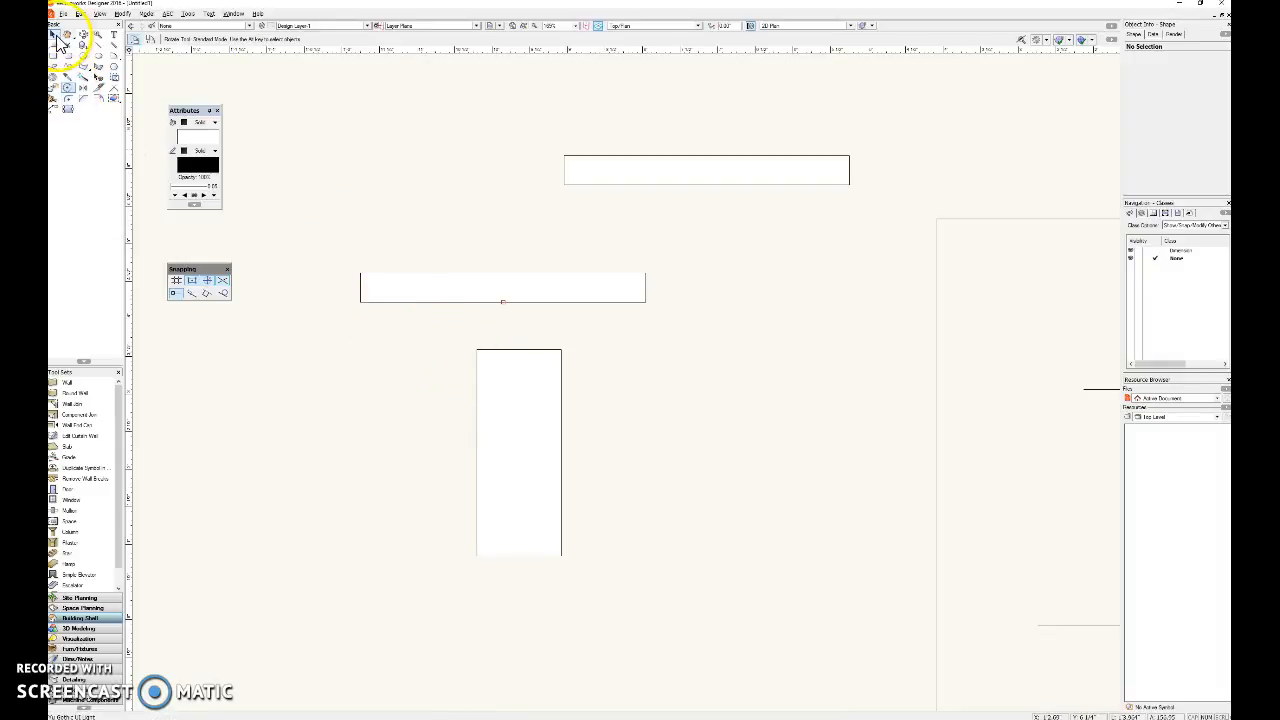
Move the lower horizontal rectangle so its bottom-left corner meets the top-left corner of the vertical rectangle
key(x)
click(531, 285)
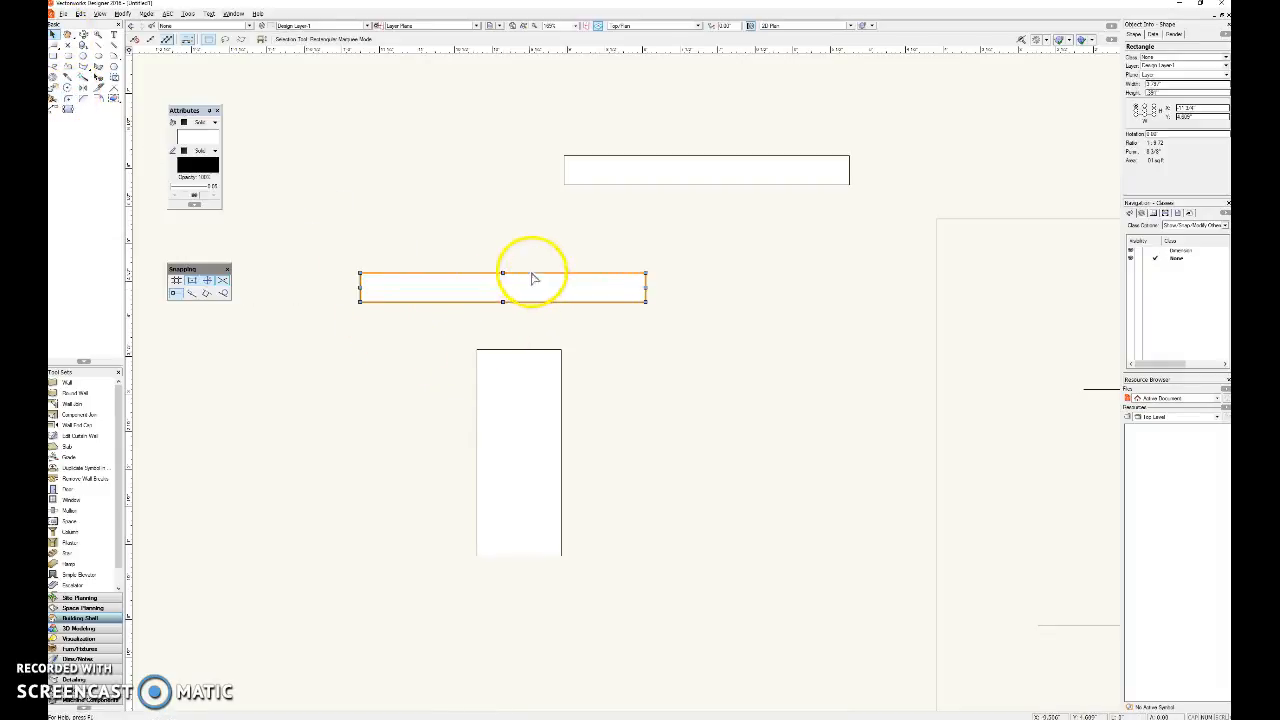
drag(514, 282, 598, 236)
click(443, 277)
drag(441, 253, 475, 348)
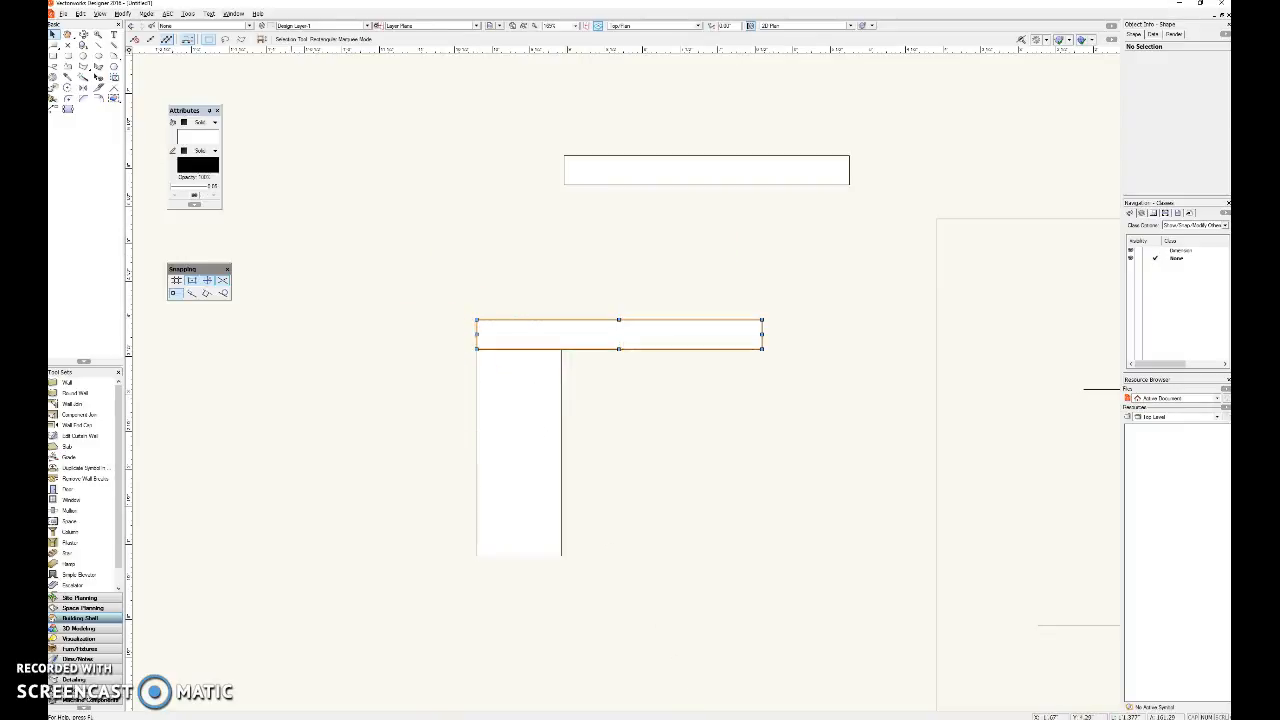
Rotate the horizontal rectangle upward by about 27° around the corner it shares with the vertical rectangle
click(68, 95)
click(476, 349)
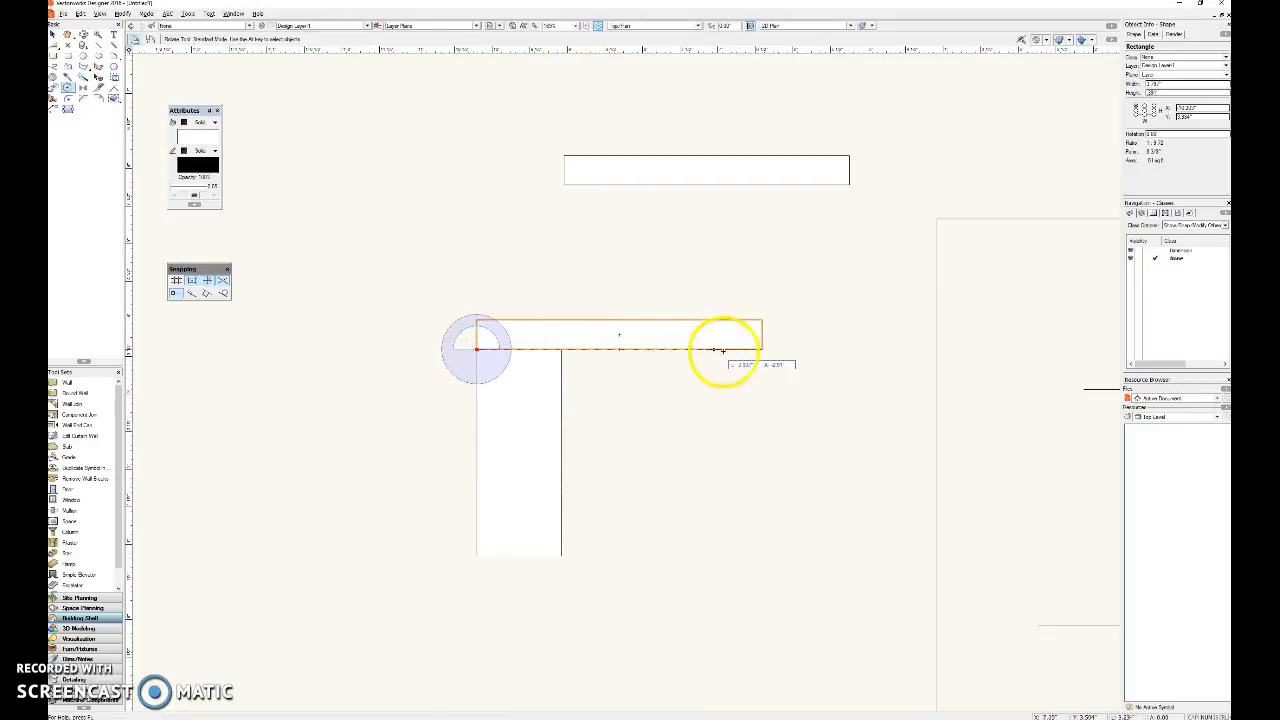
click(763, 349)
click(711, 220)
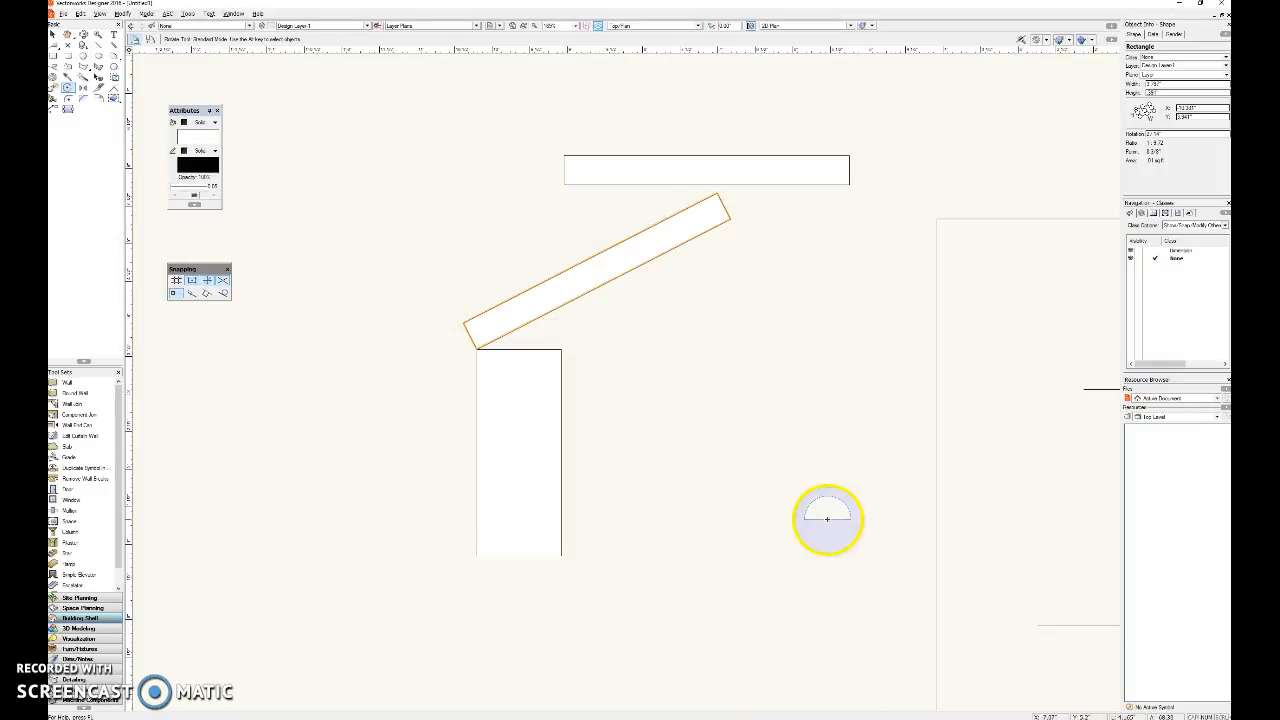
Rotate the slanted rectangle about its lower long edge's midpoint, and again about its upper end until it swings over to the left
click(603, 285)
click(483, 349)
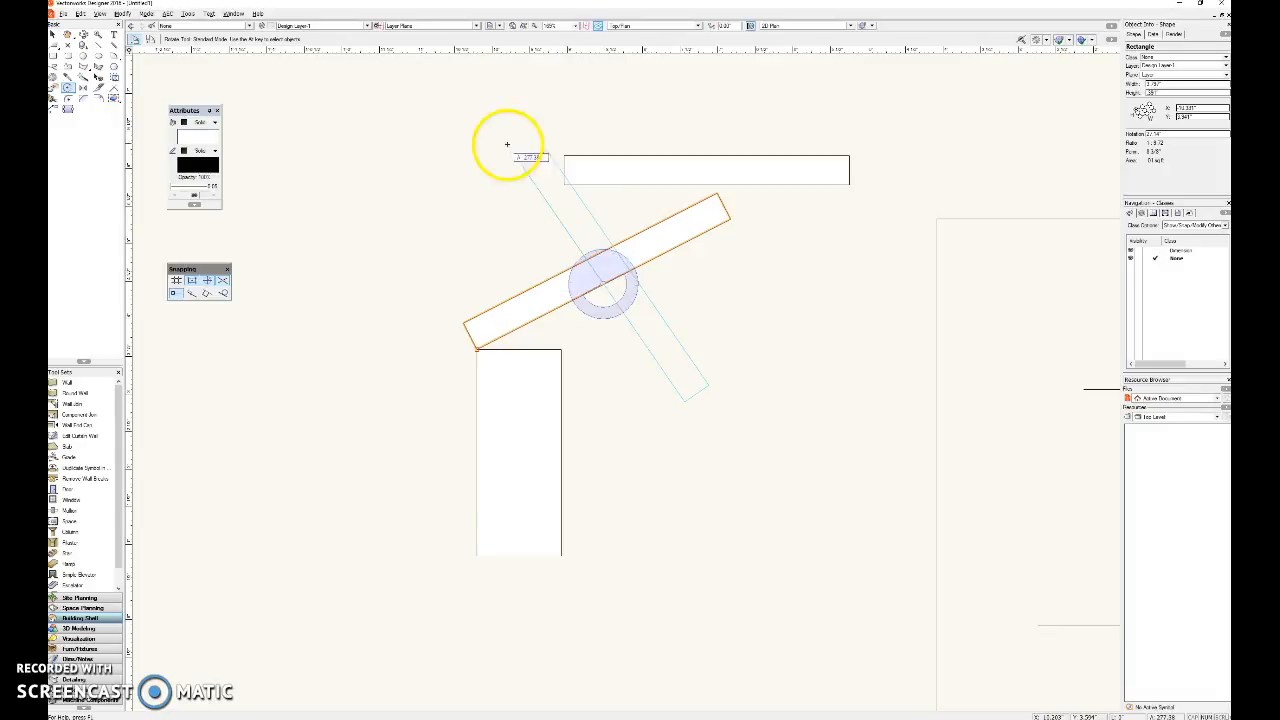
click(537, 154)
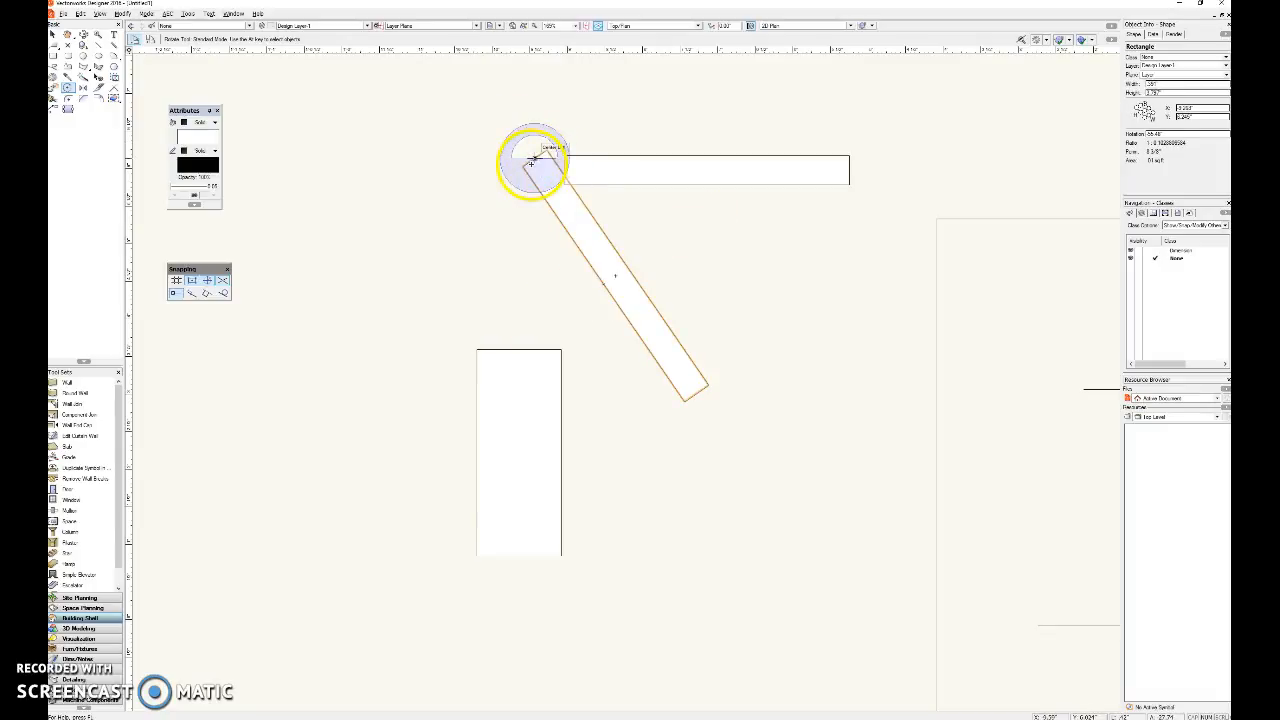
click(697, 393)
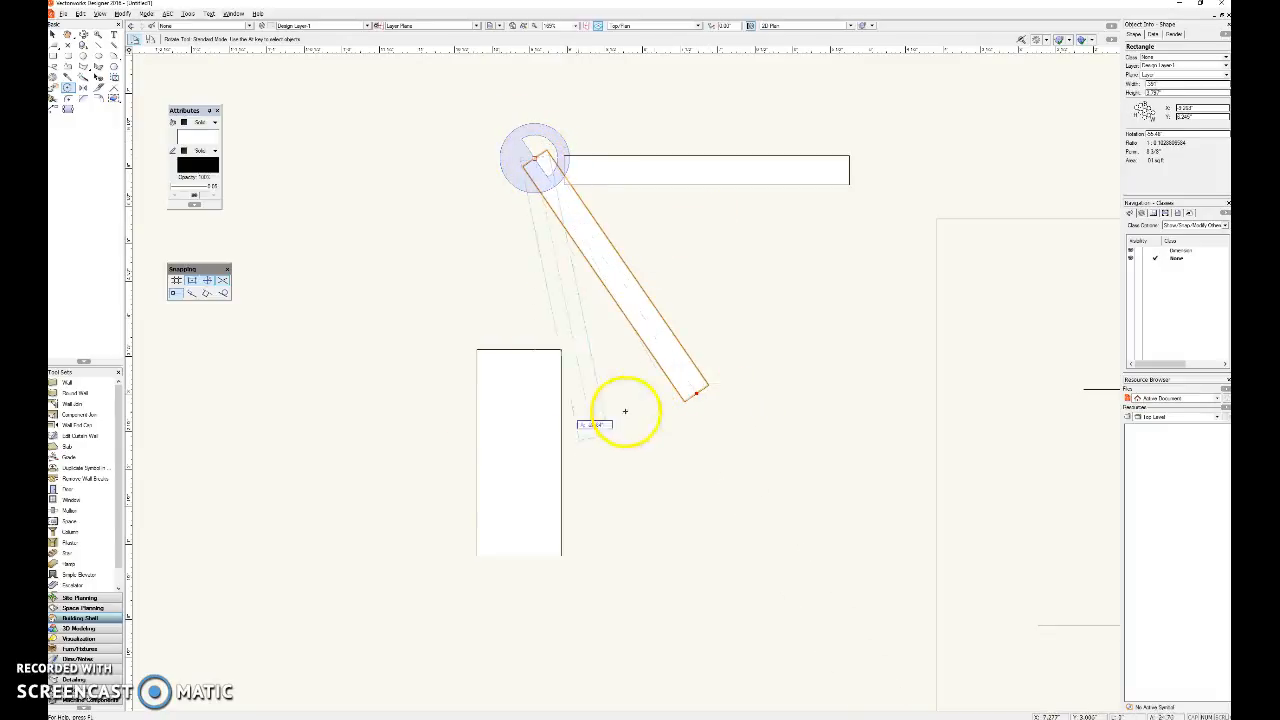
click(306, 346)
Rotate the rectangle about its upper long edge's midpoint until it lies horizontal above the vertical rectangle
click(378, 246)
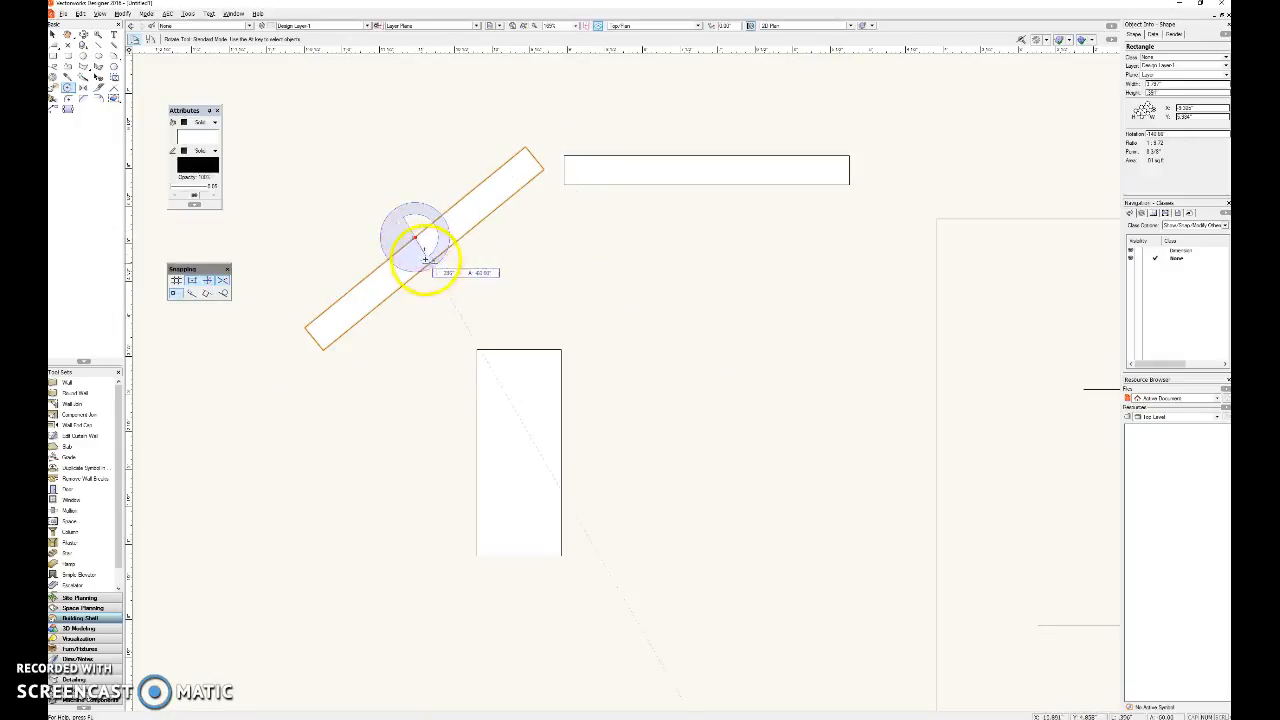
click(476, 313)
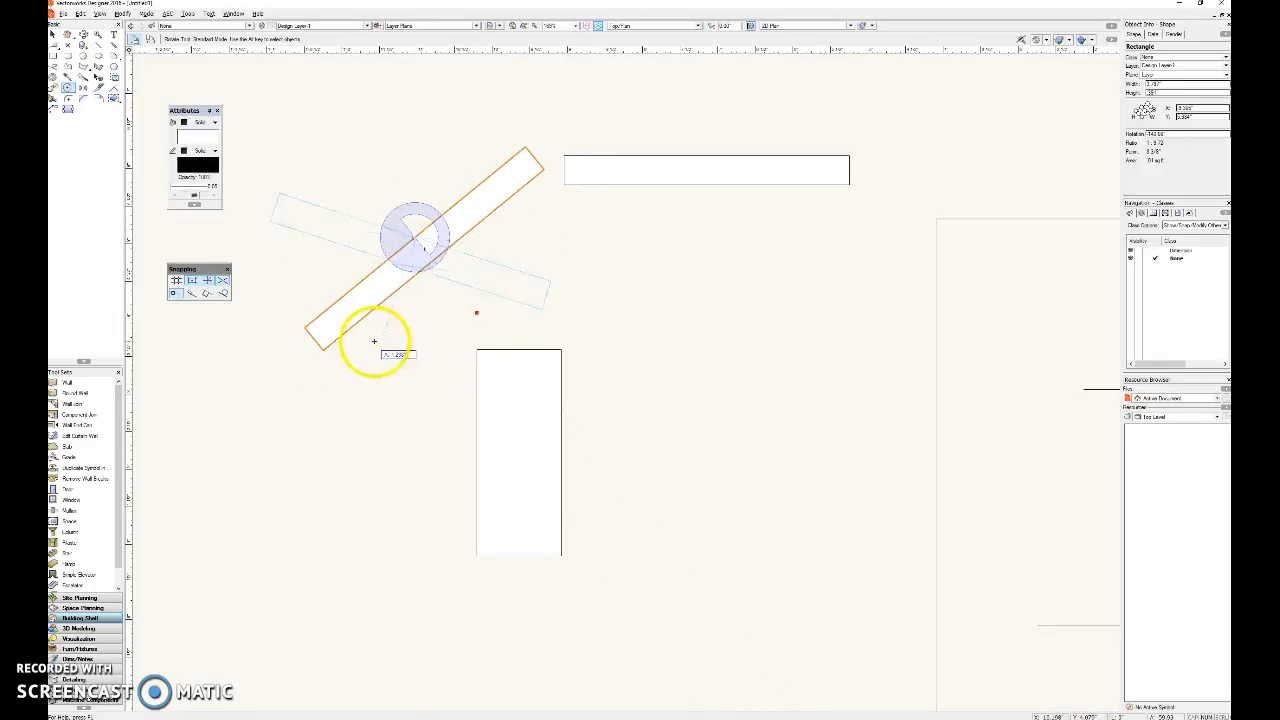
click(465, 360)
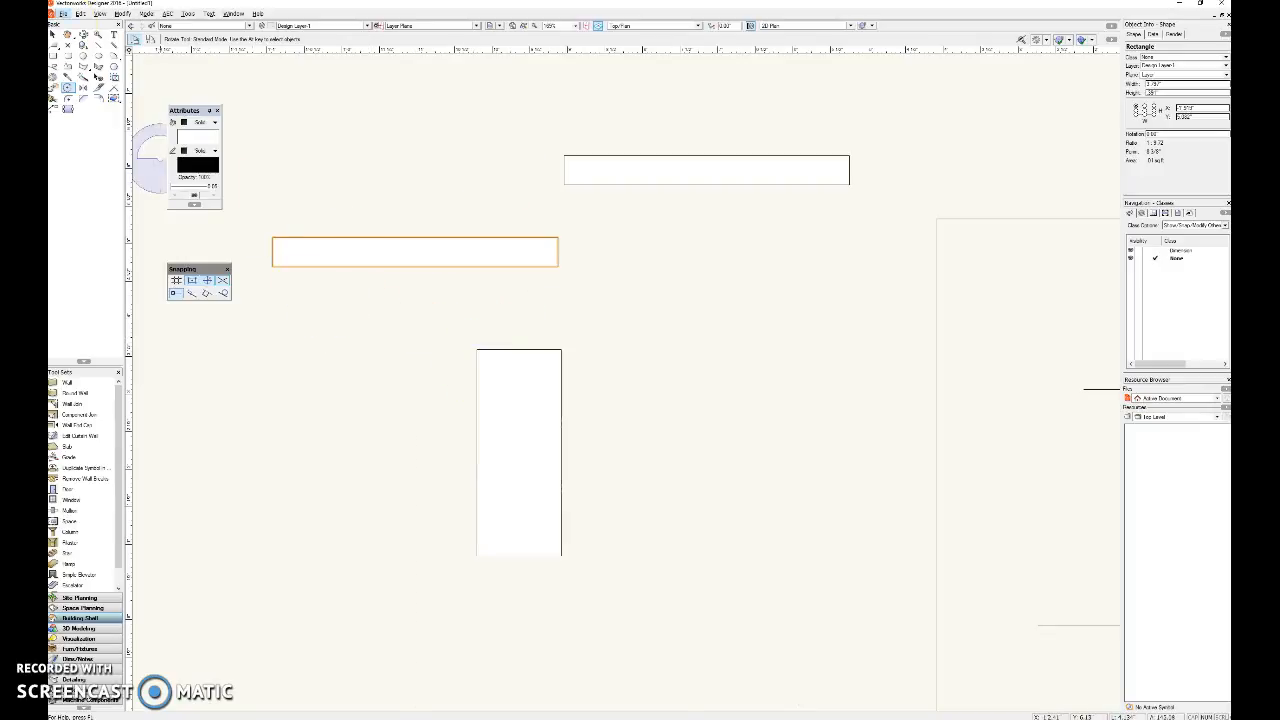
Draw a diagonal line from the horizontal rectangle's bottom edge down into the upper part of the vertical rectangle
click(98, 44)
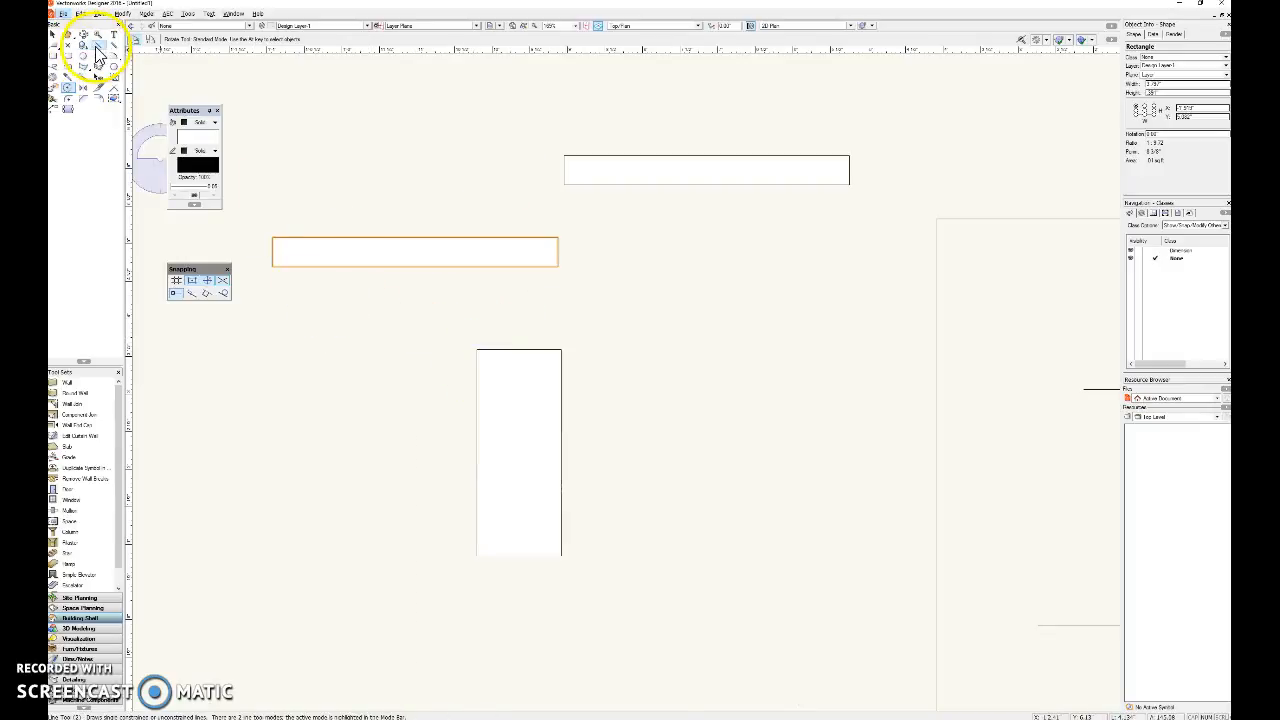
click(427, 269)
click(541, 380)
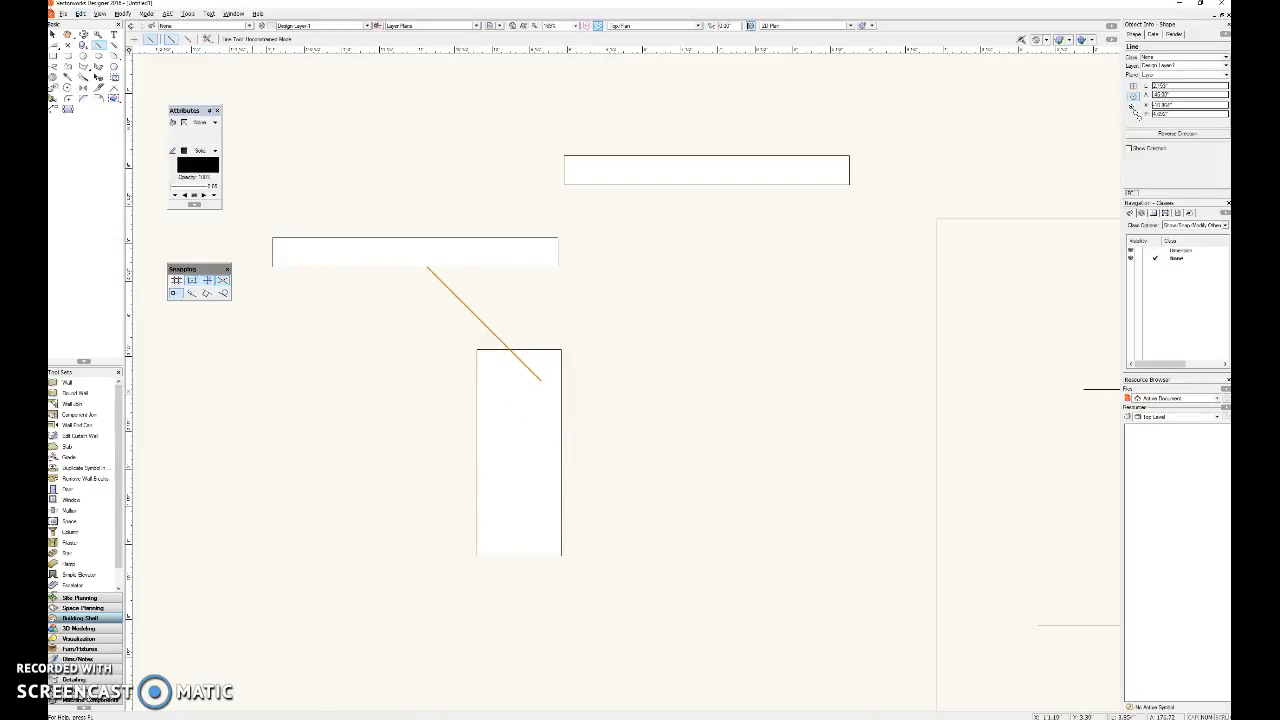
Rotate the horizontal rectangle about its centre so that it stands perpendicular to the diagonal line
key(x)
click(455, 263)
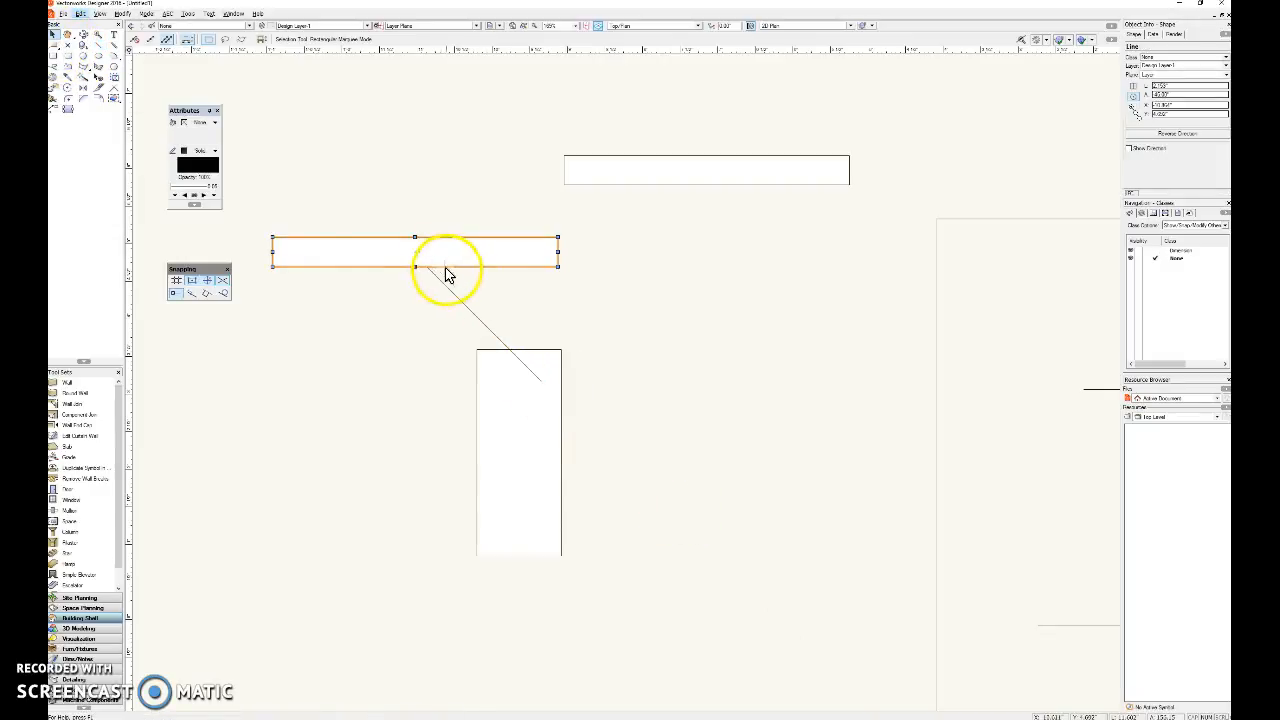
click(414, 258)
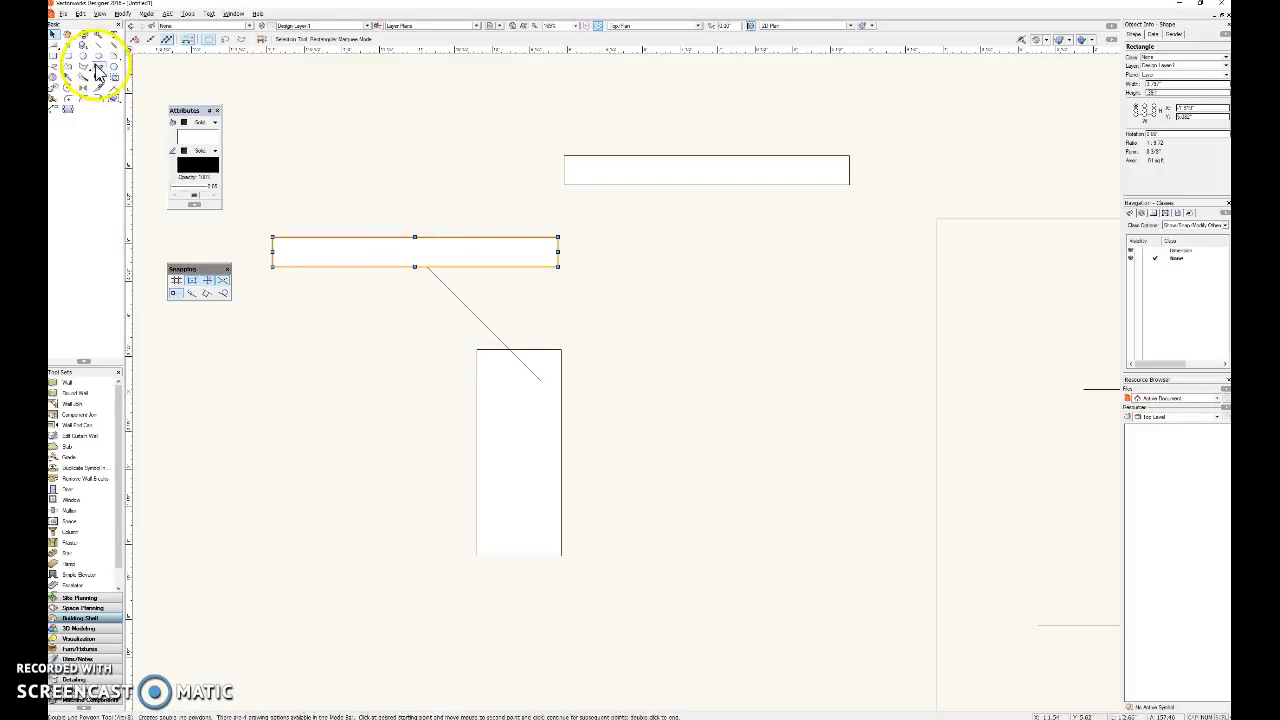
click(68, 88)
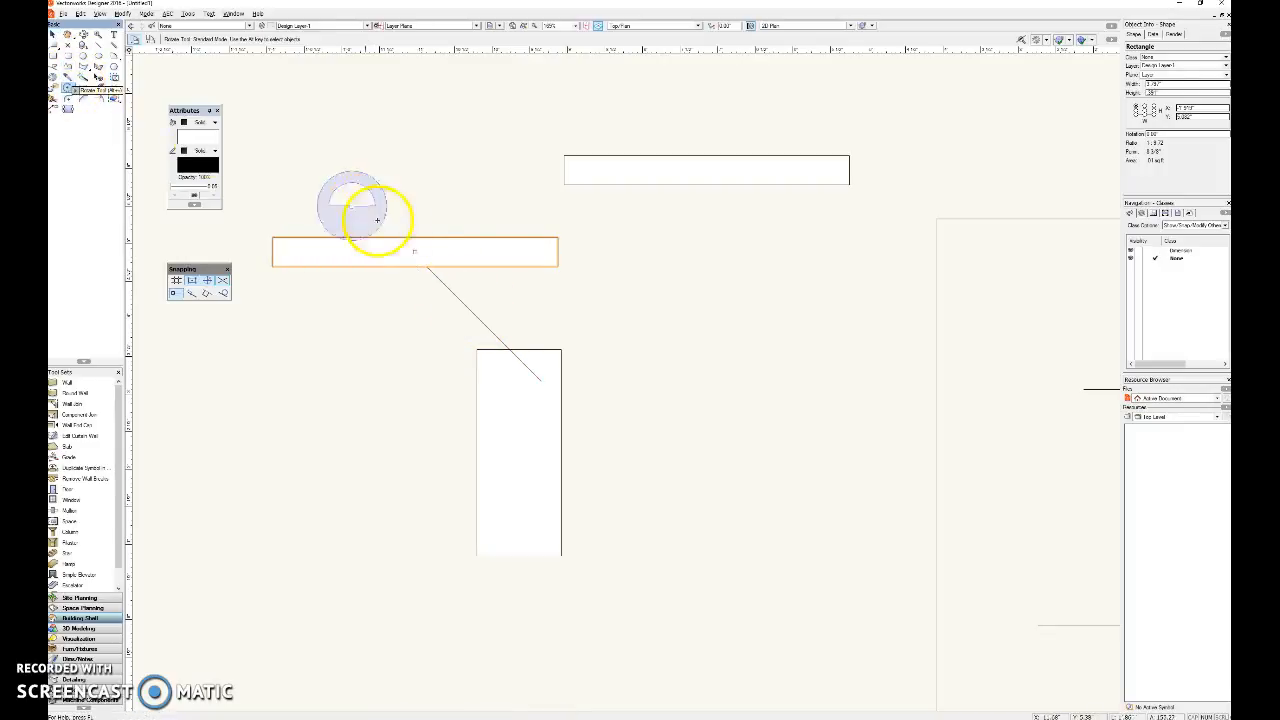
click(416, 250)
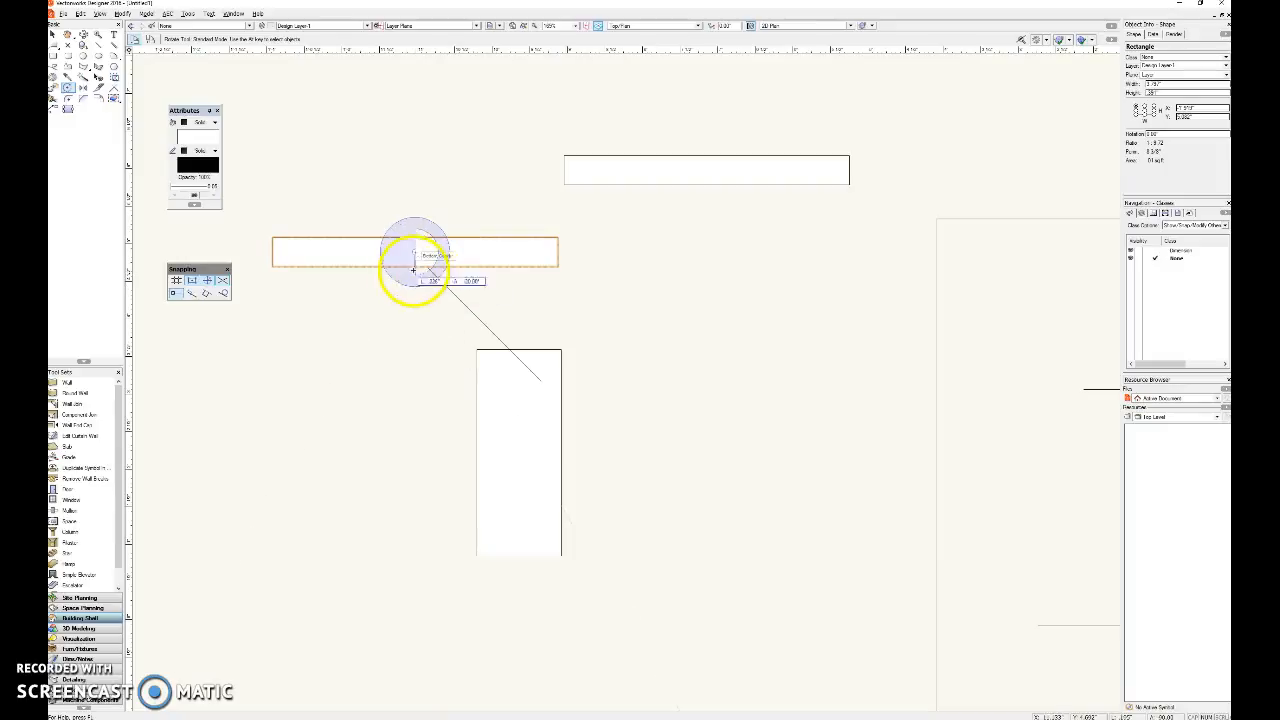
click(416, 323)
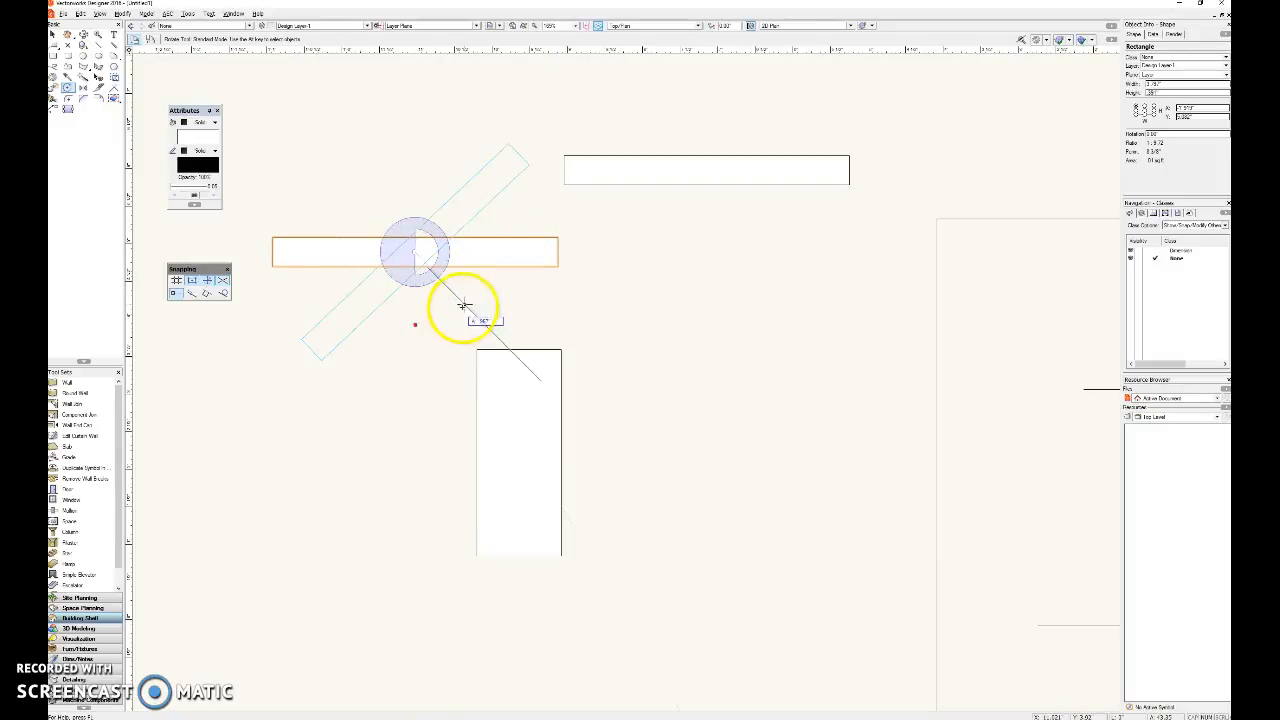
click(463, 305)
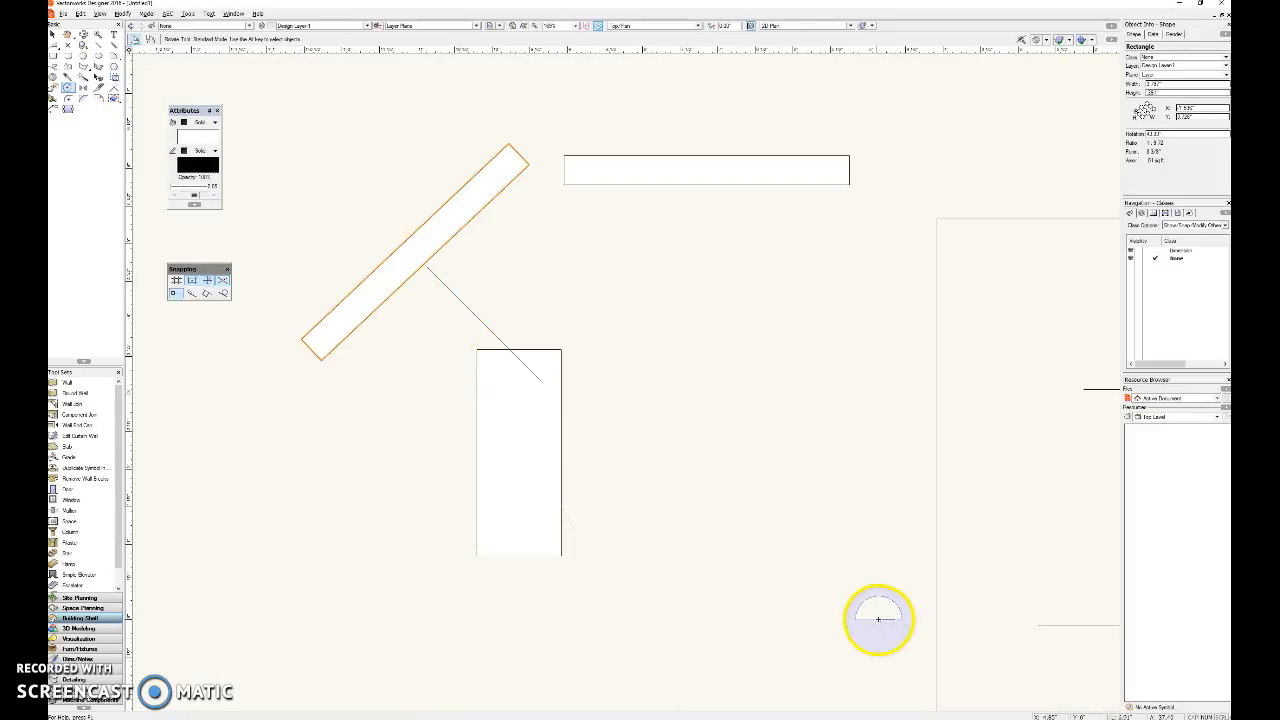
key(x)
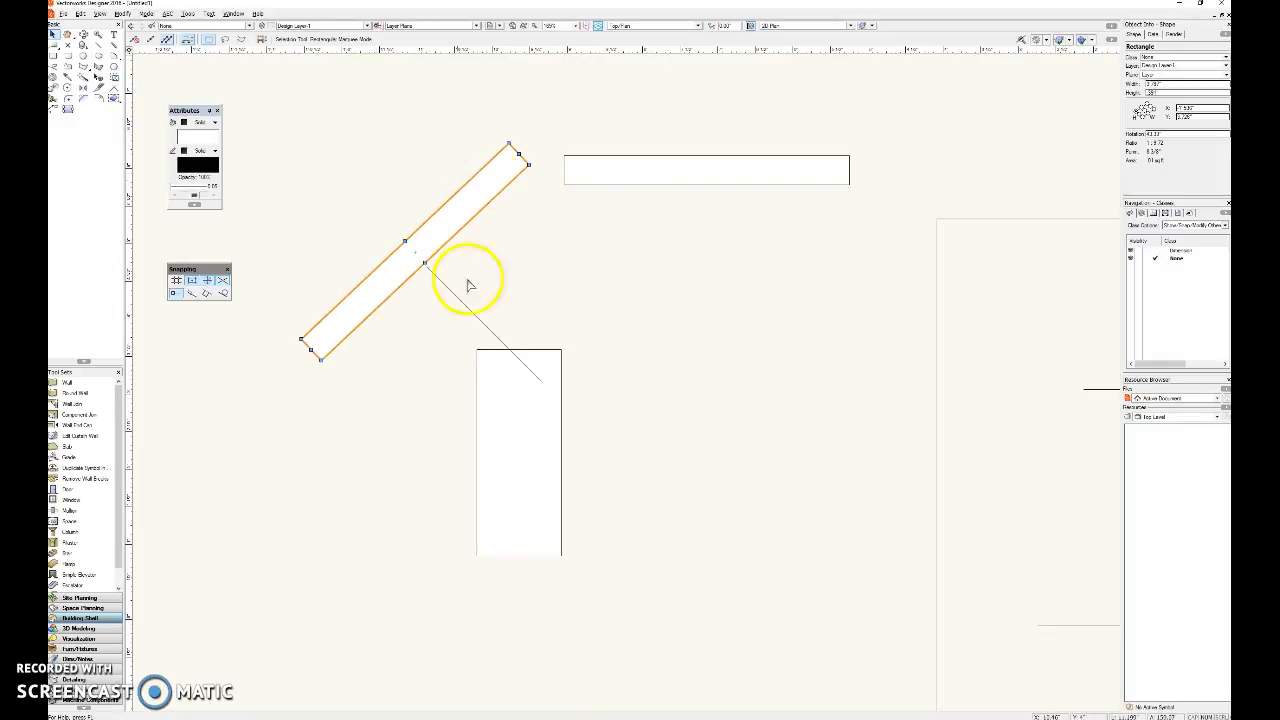
Create a polyline with the 2D Polygon tool's Inner Boundary mode from the area enclosed by the crossing lines and arcs on the page
middle_drag(519, 300, 562, 311)
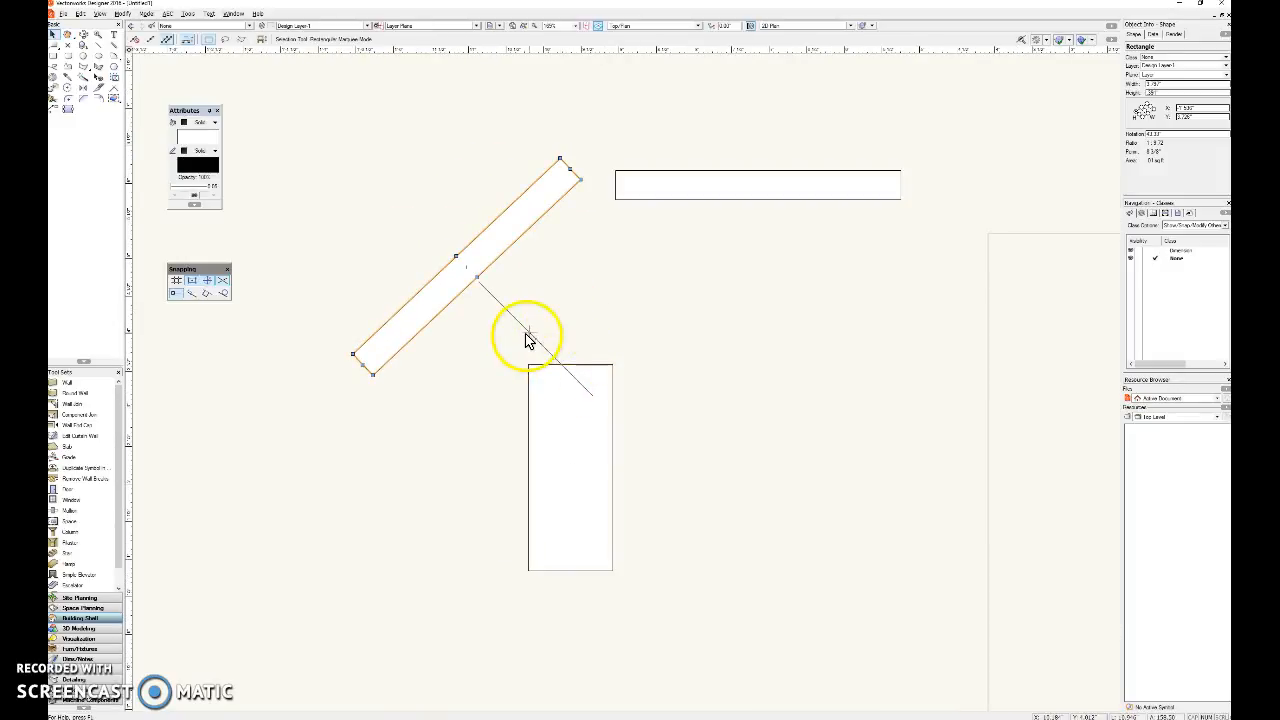
click(528, 334)
scroll(760, 363, down, 3)
mouse_move(760, 363)
middle_down()
mouse_move(691, 305)
mouse_move(585, 288)
mouse_move(343, 312)
mouse_move(260, 289)
middle_up()
scroll(511, 266, up, 2)
scroll(442, 357, up, 1)
middle_drag(457, 391, 243, 351)
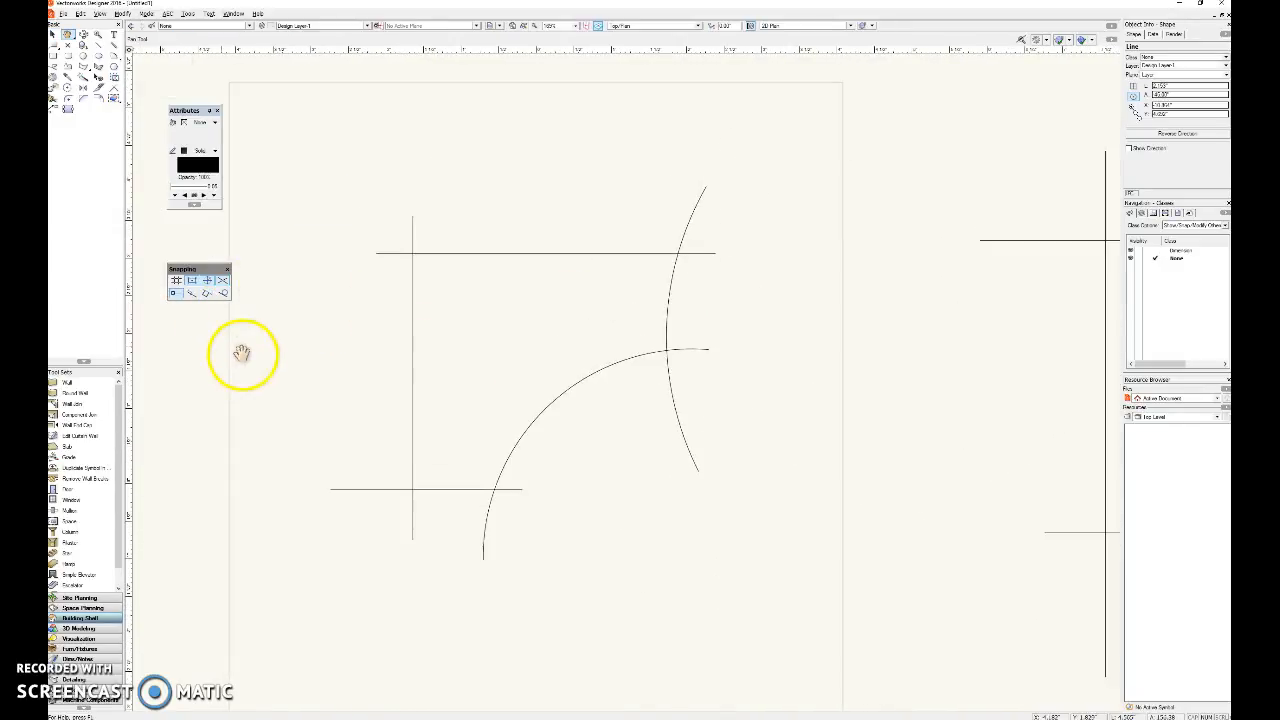
scroll(311, 230, down, 2)
middle_drag(341, 256, 460, 294)
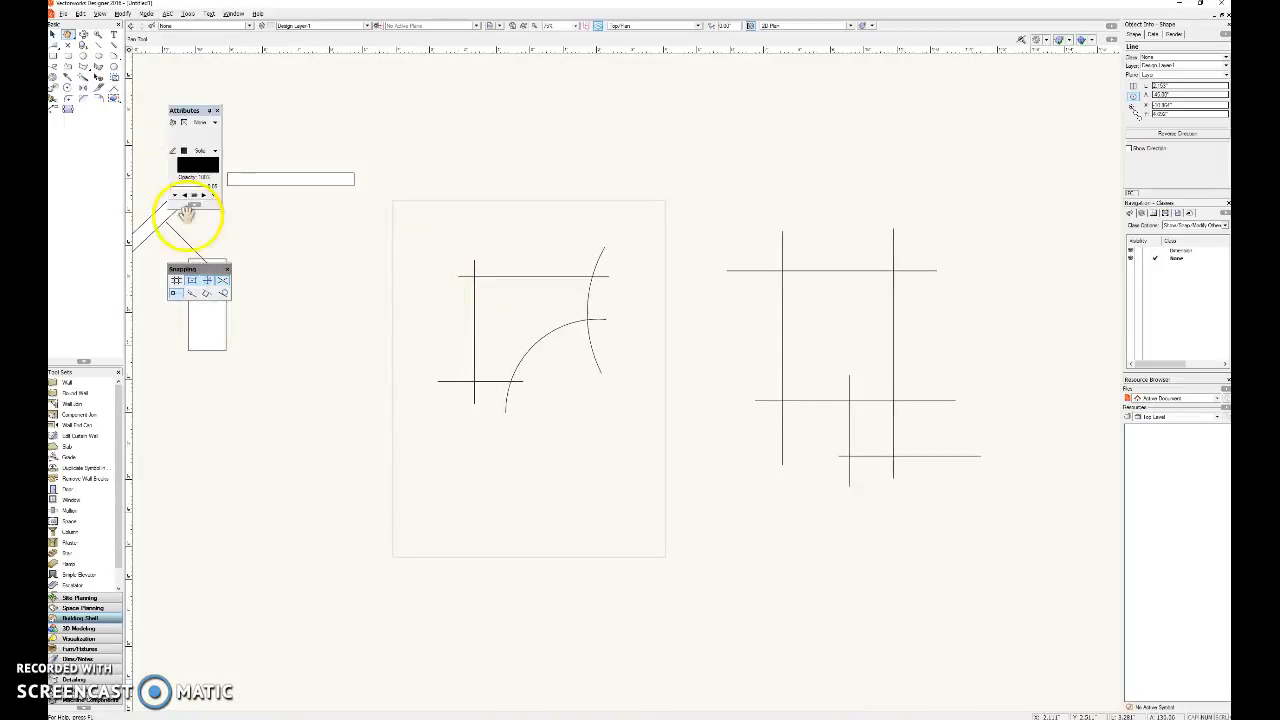
click(87, 78)
click(478, 311)
click(149, 40)
scroll(475, 342, up, 1)
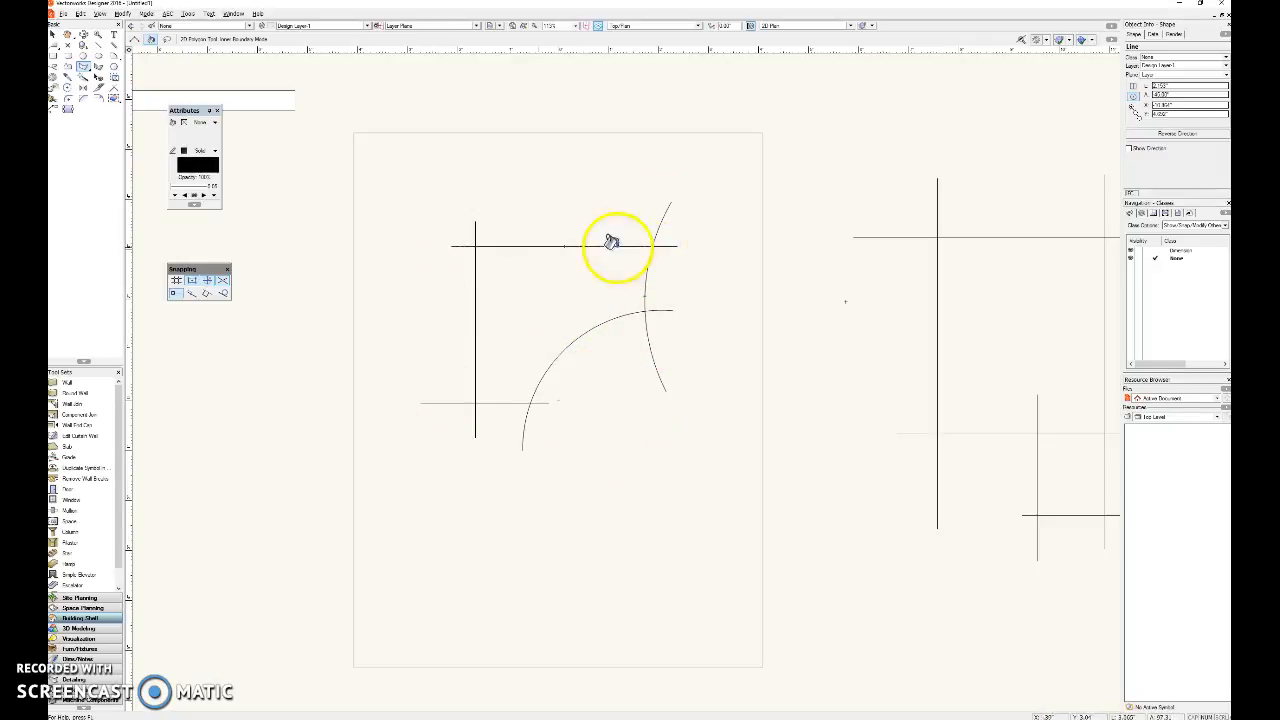
click(555, 321)
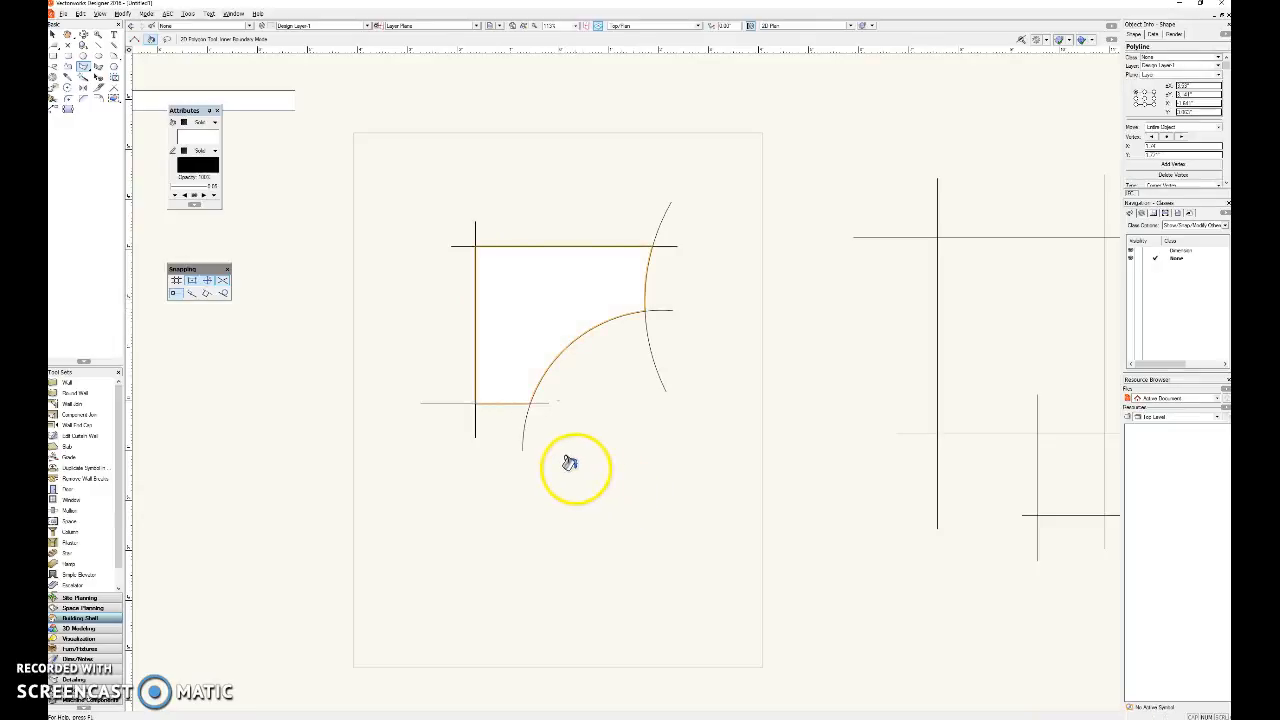
Move the new polyline below its boundary lines and delete it
key(x)
drag(529, 291, 479, 536)
click(674, 515)
scroll(649, 427, down, 2)
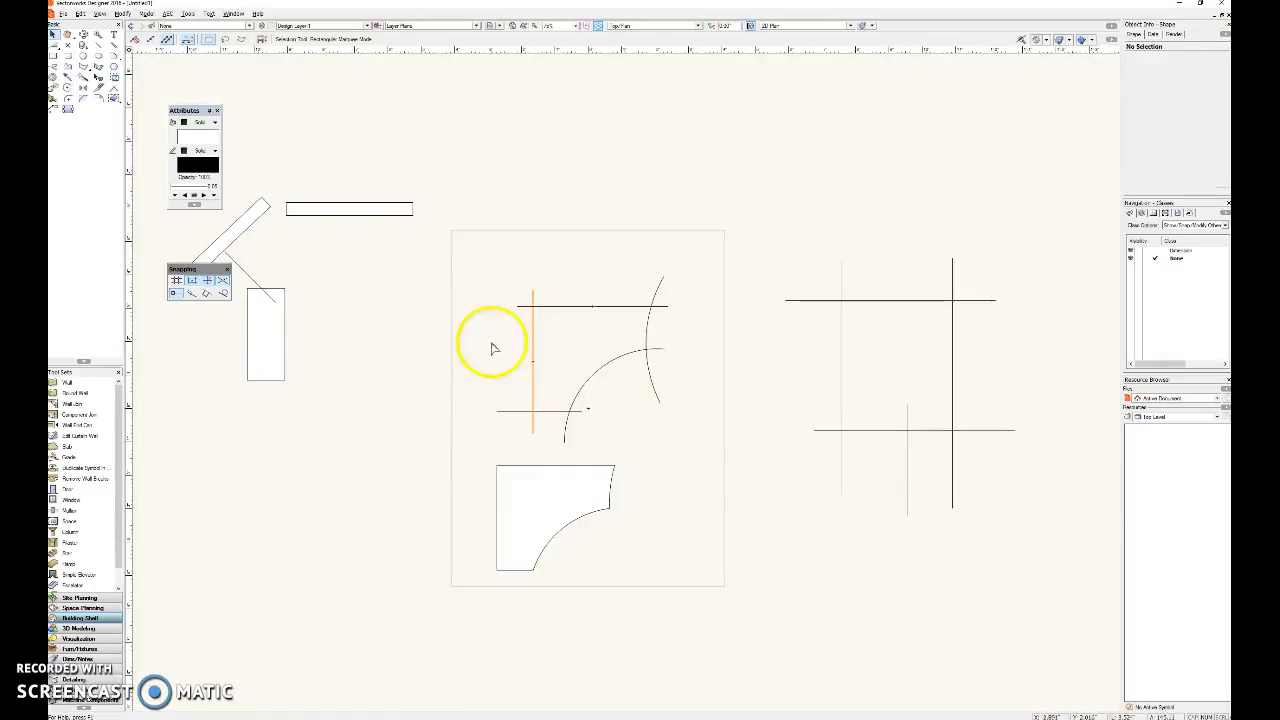
middle_drag(686, 475, 723, 411)
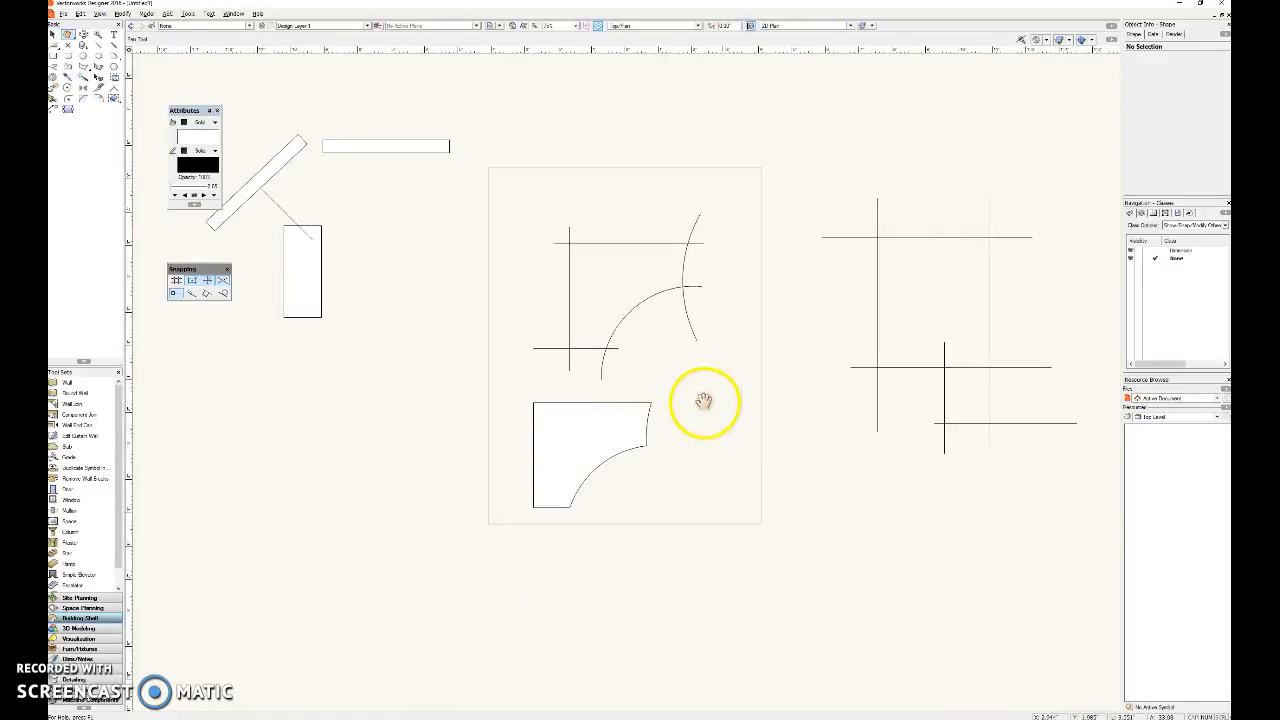
click(605, 427)
key(Delete)
Draw a slightly sloping line about 2.35 inches long below the lower horizontal line, crossing the vertical line and the arc
scroll(590, 393, up, 2)
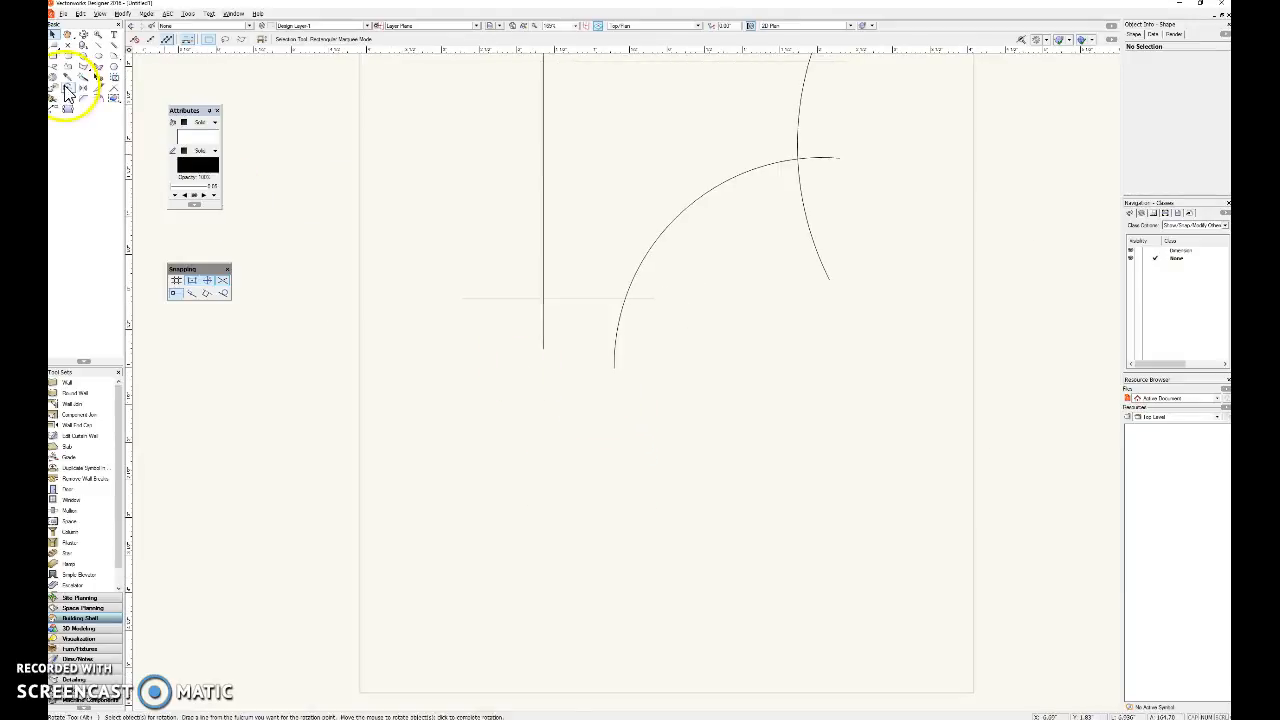
click(103, 47)
click(522, 325)
click(503, 332)
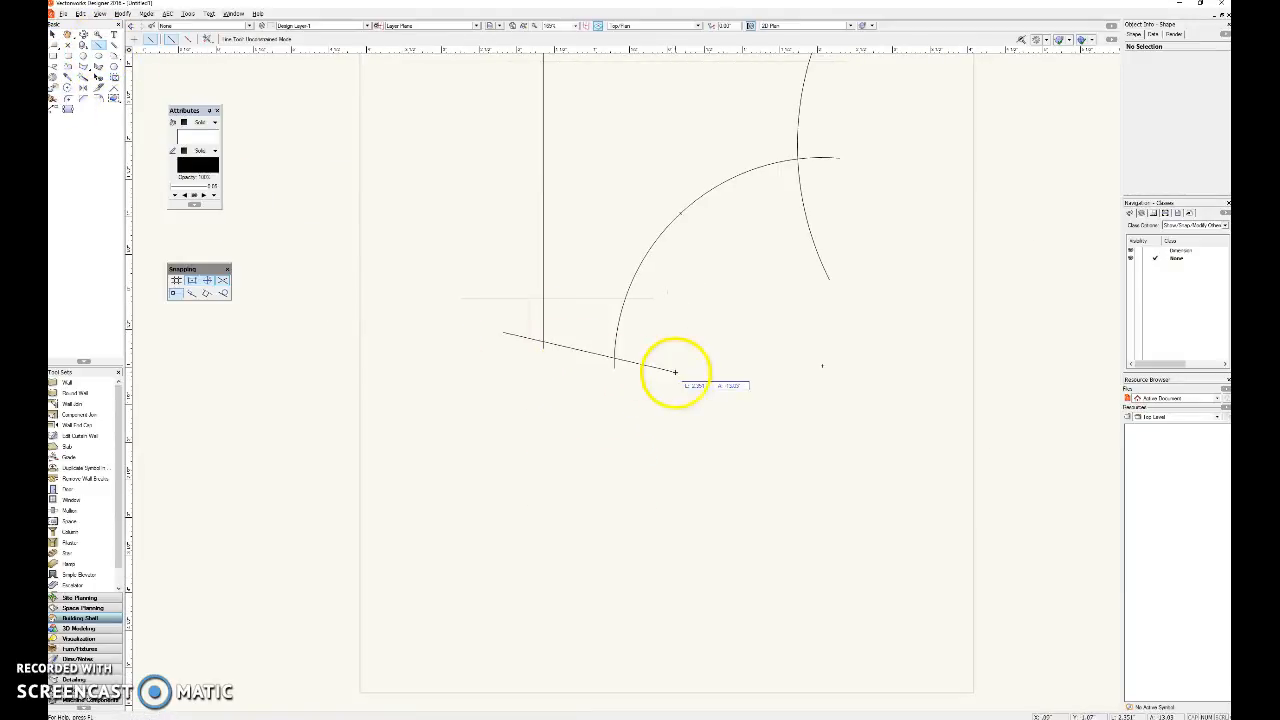
click(675, 372)
scroll(657, 465, down, 3)
middle_drag(657, 463, 600, 394)
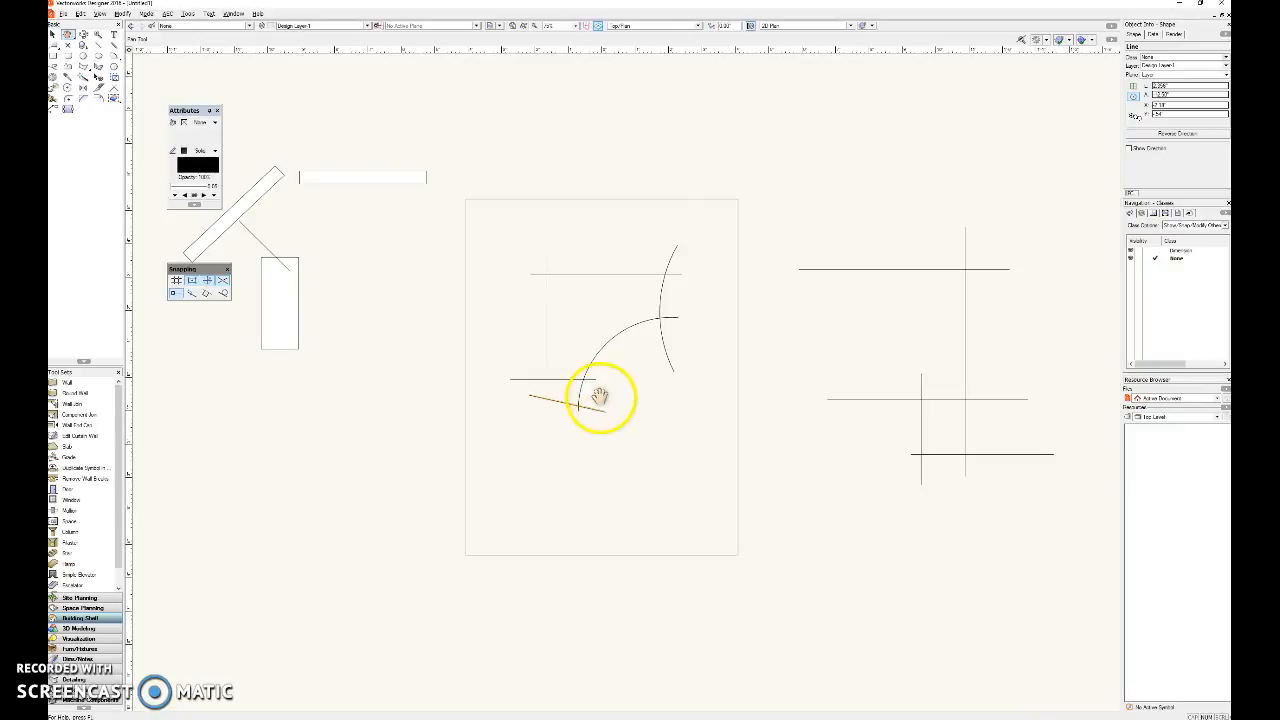
Create an Inner Boundary polyline over the enclosed area, including the part between the lower horizontal line and the sloping line
click(84, 66)
click(577, 289)
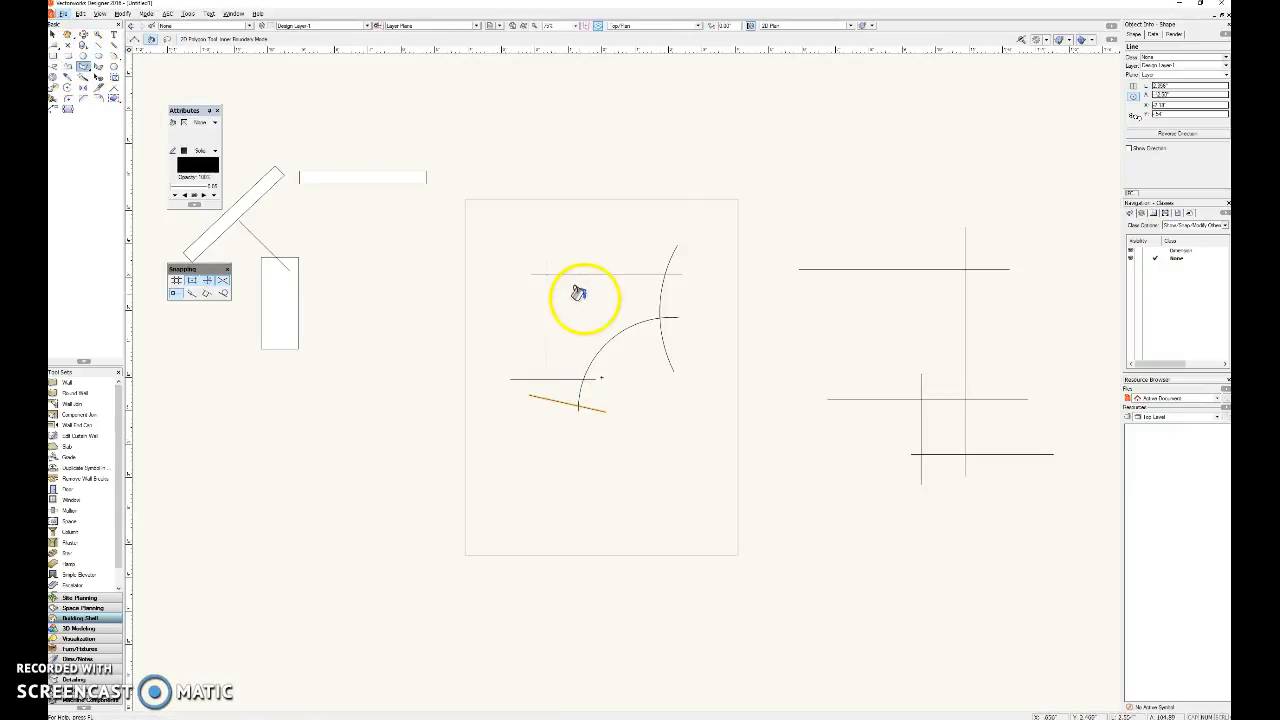
scroll(615, 420, up, 3)
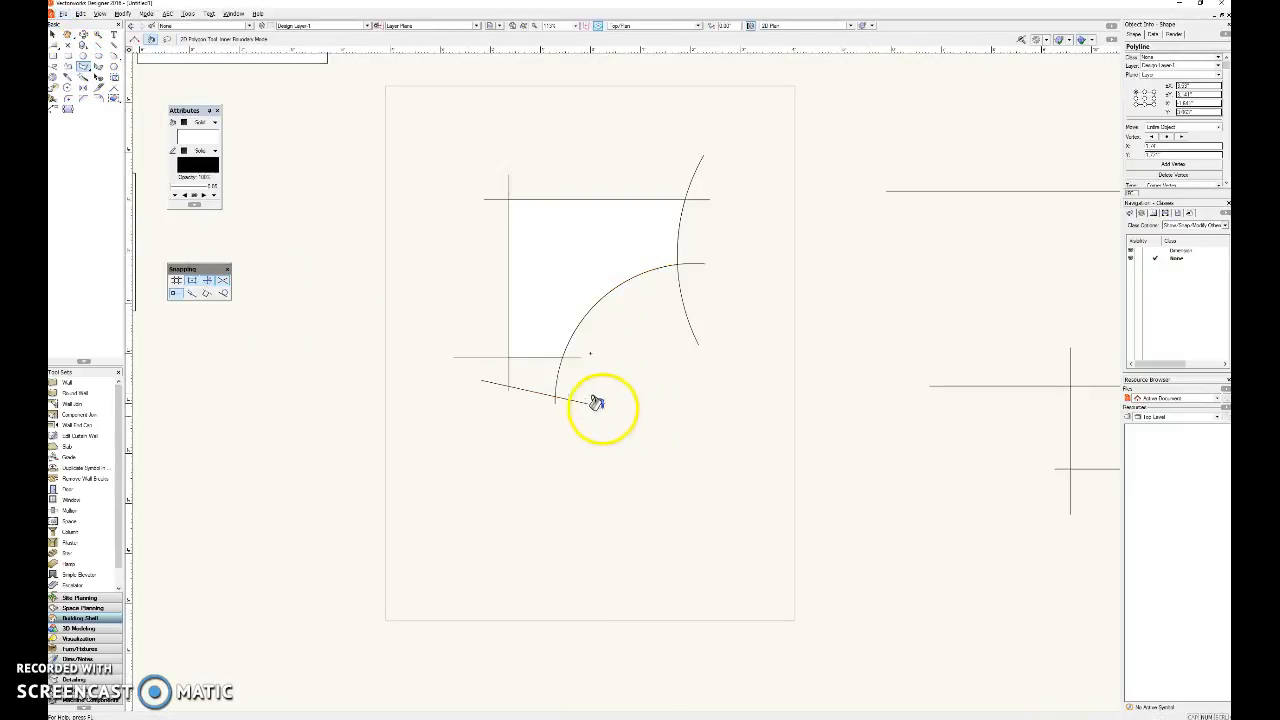
click(527, 383)
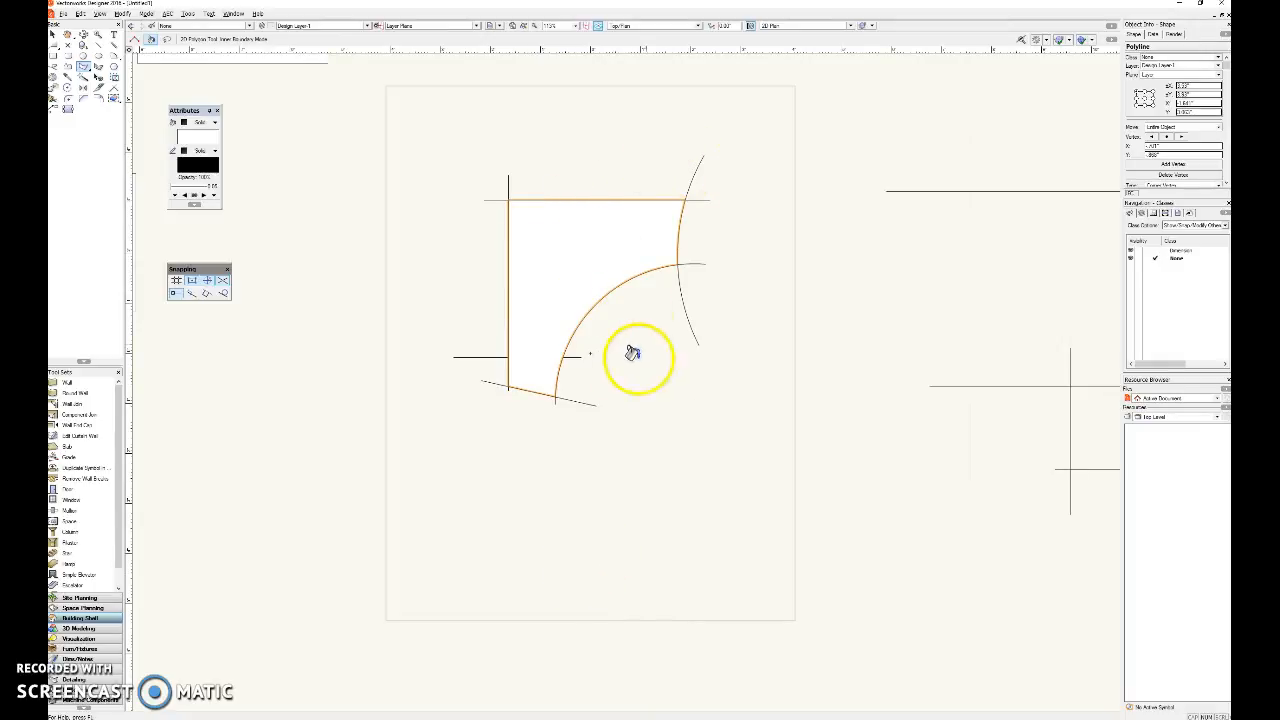
scroll(623, 347, down, 2)
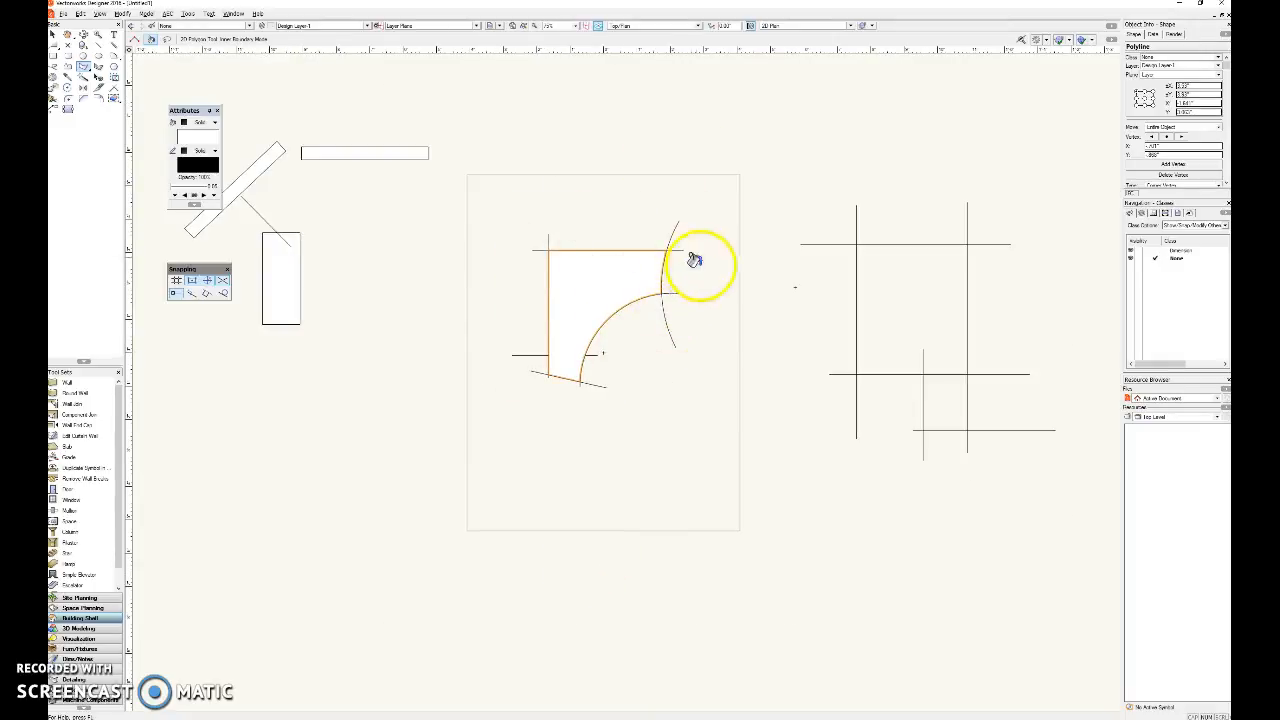
Move the boundary polyline away from its source lines to the empty area outside the page, below the vertical rectangle
click(52, 37)
drag(600, 278, 367, 431)
scroll(380, 439, up, 1)
scroll(383, 433, down, 1)
middle_drag(404, 422, 485, 306)
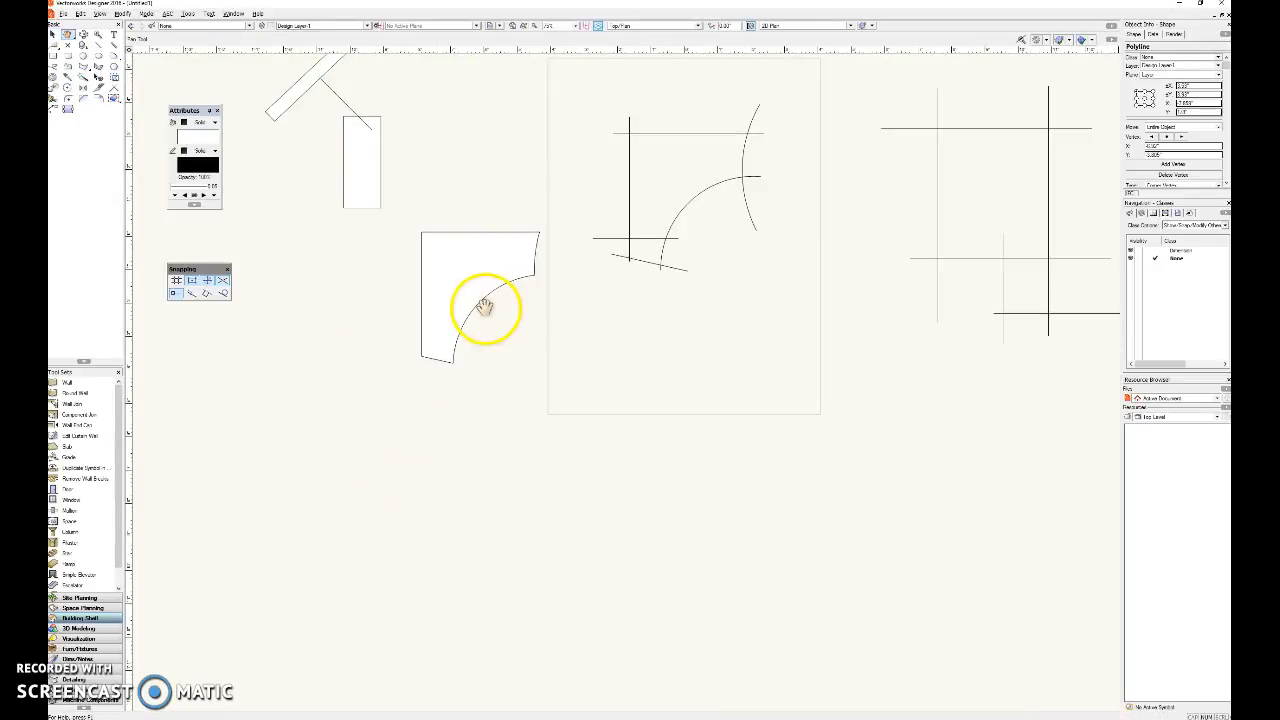
middle_drag(597, 307, 589, 351)
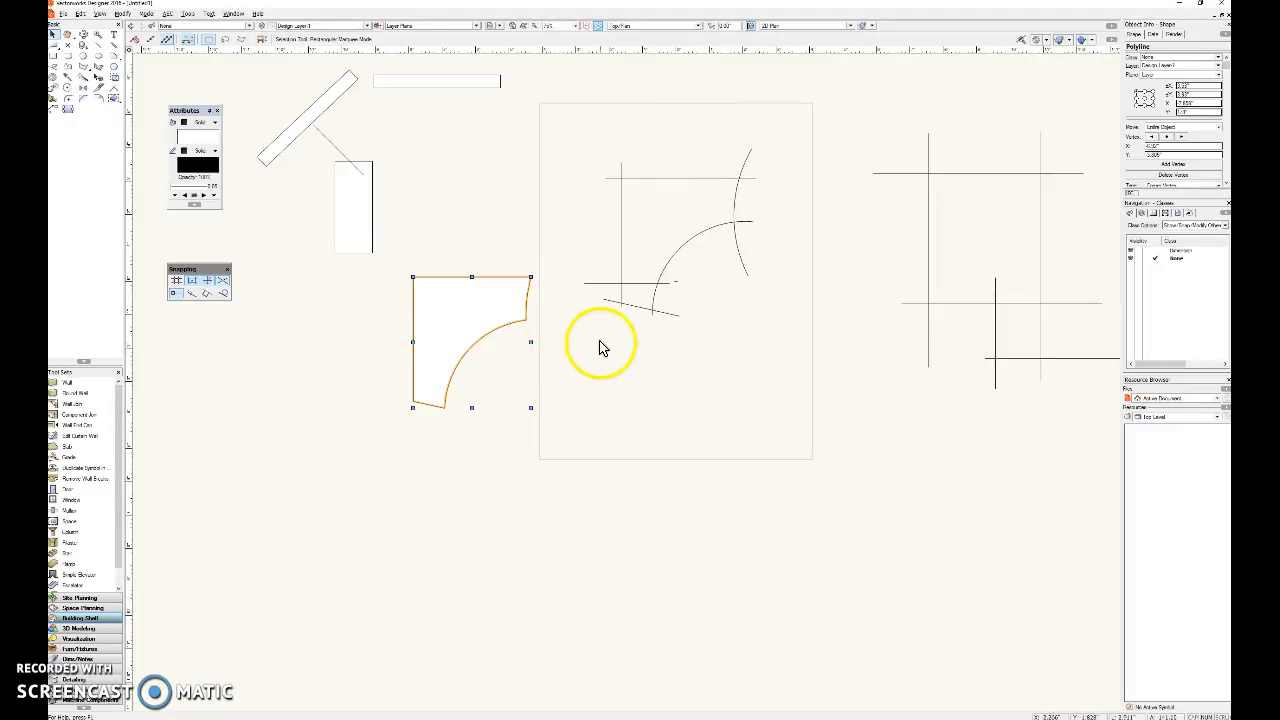
Create an Outer Boundary polygon with the 2D Polygon tool around the area enclosed by the crossing lines beside the page
scroll(565, 362, down, 2)
middle_drag(571, 366, 503, 339)
scroll(558, 277, up, 2)
scroll(426, 334, up, 1)
middle_drag(615, 336, 525, 400)
scroll(244, 459, down, 2)
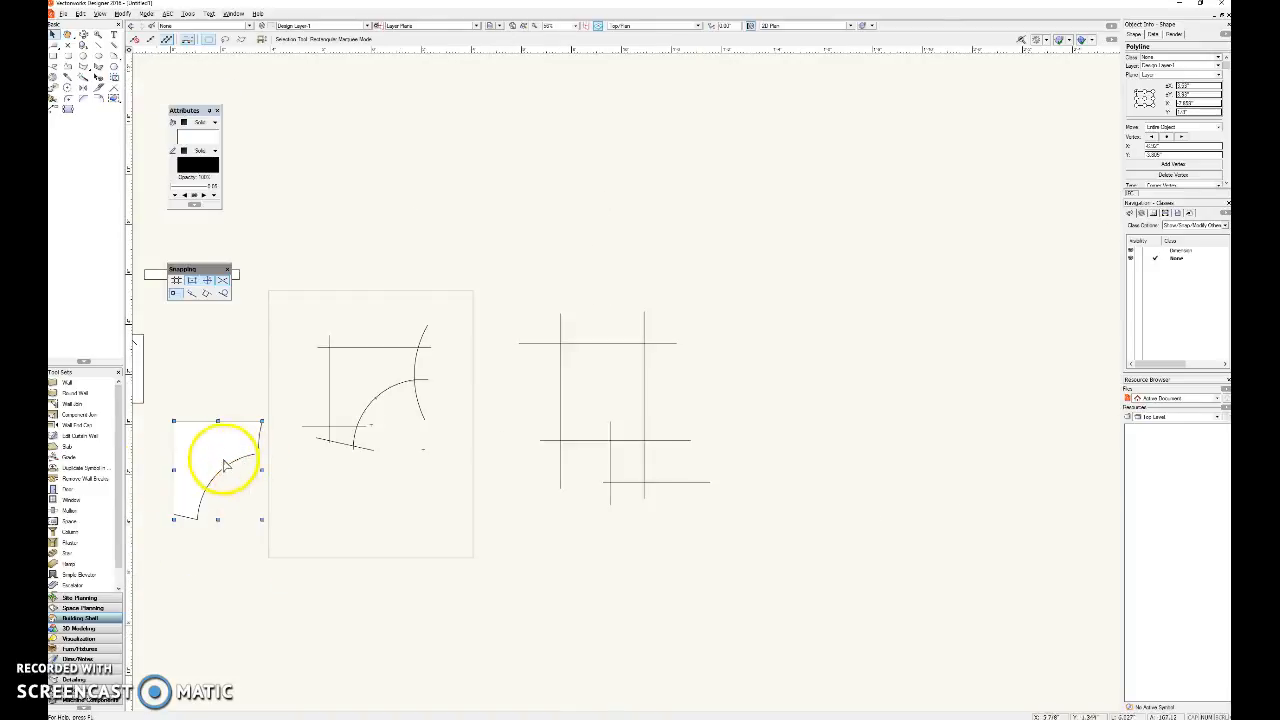
middle_drag(320, 460, 323, 434)
scroll(613, 394, up, 4)
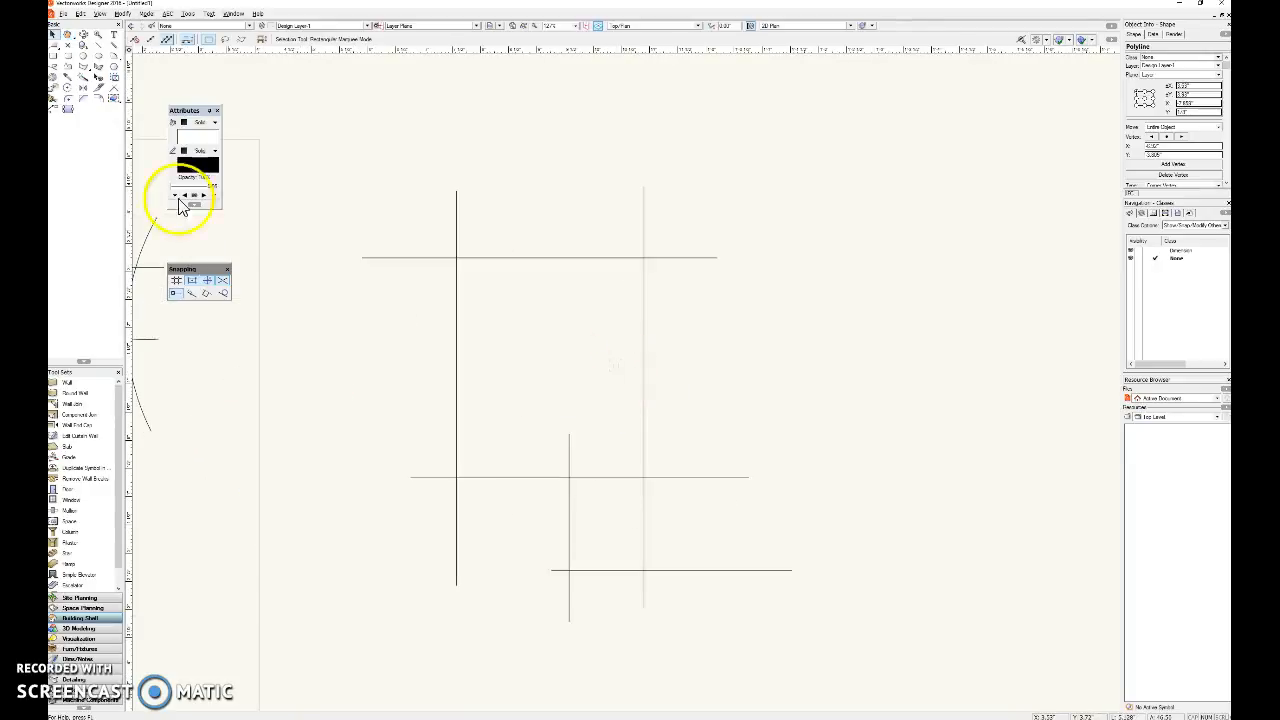
middle_drag(502, 253, 527, 238)
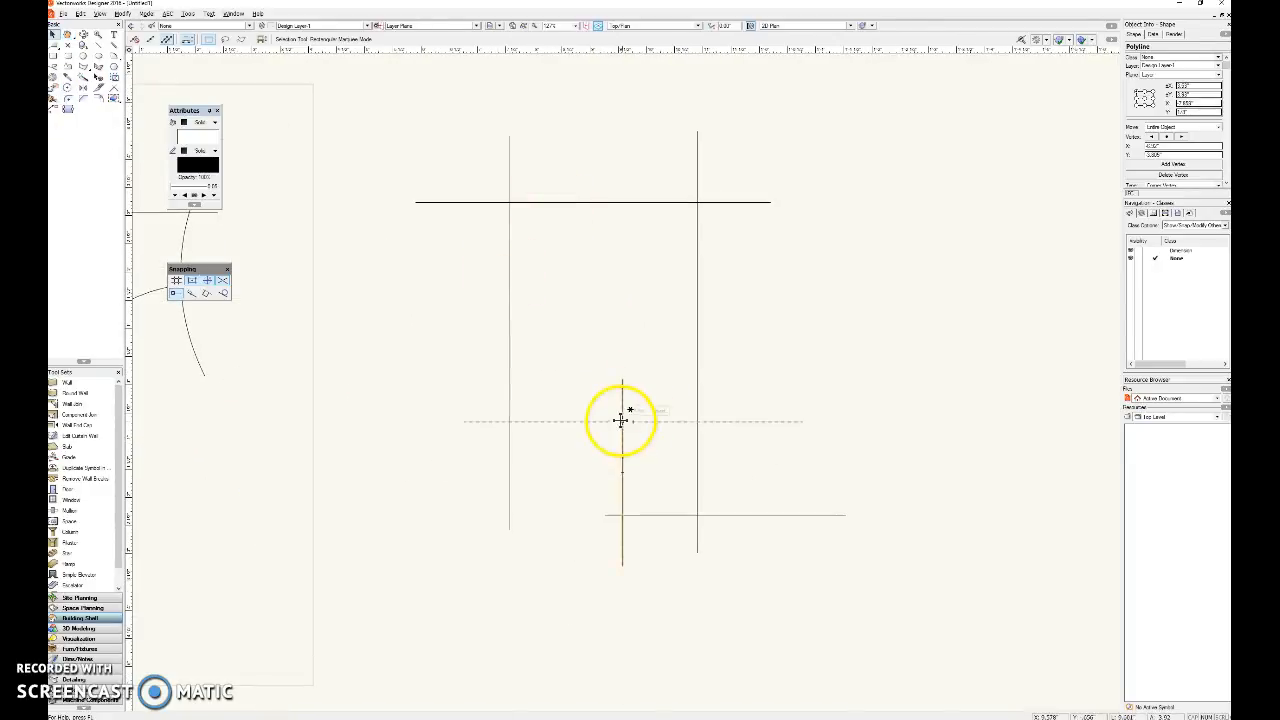
click(86, 70)
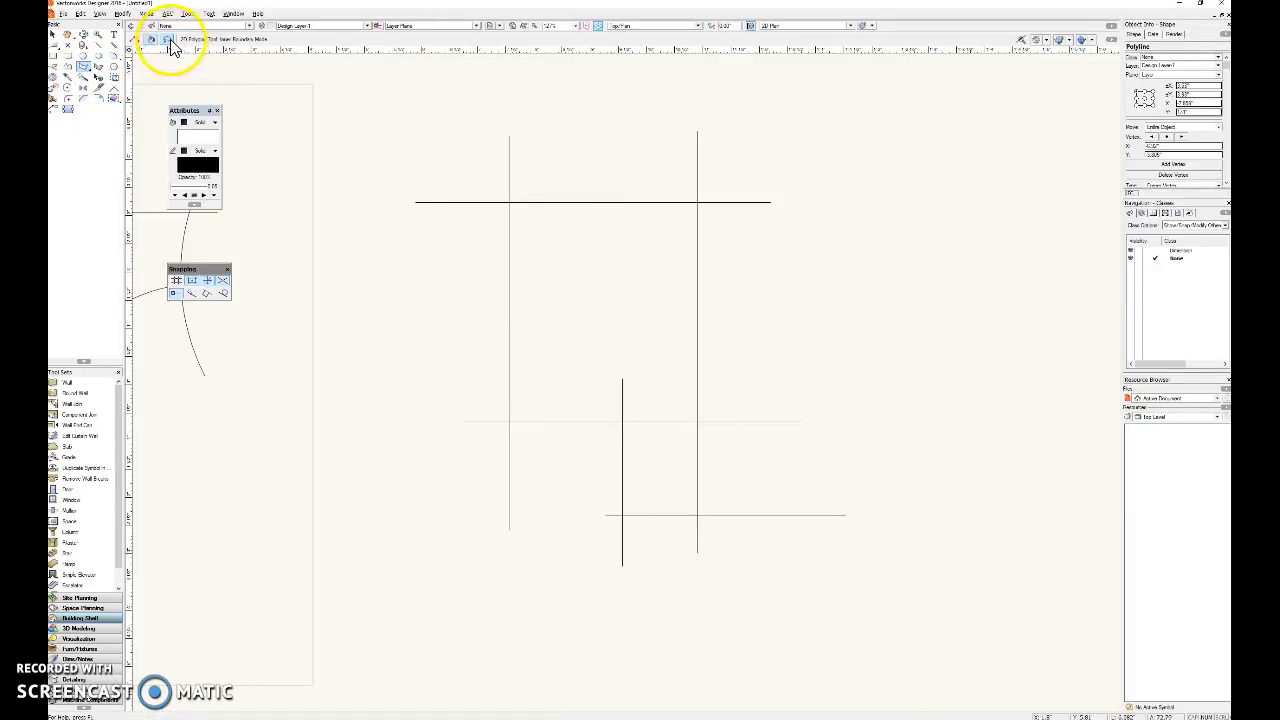
scroll(457, 234, down, 2)
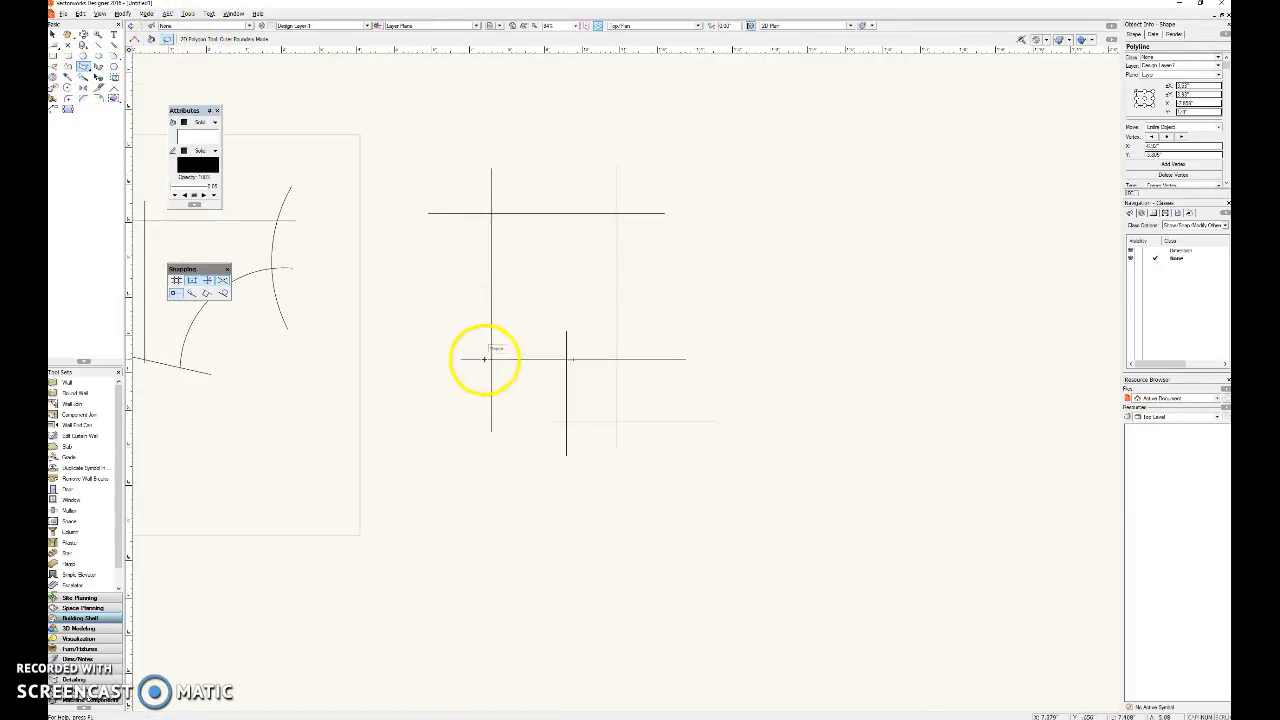
mouse_move(396, 247)
mouse_down()
mouse_move(466, 120)
mouse_move(729, 137)
mouse_move(820, 466)
mouse_move(509, 527)
mouse_move(443, 523)
mouse_move(450, 545)
mouse_up()
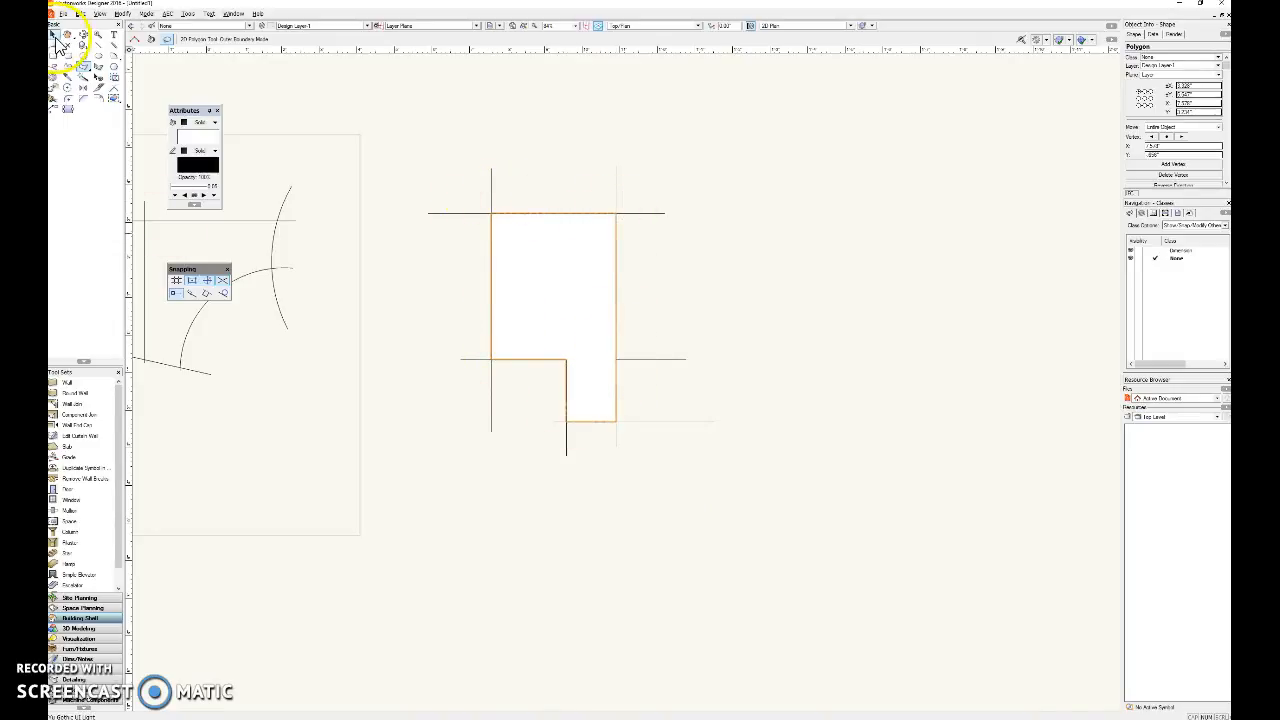
Move the new polygon off its source lines to the empty area beside them, and undo the move
drag(532, 245, 767, 247)
click(837, 505)
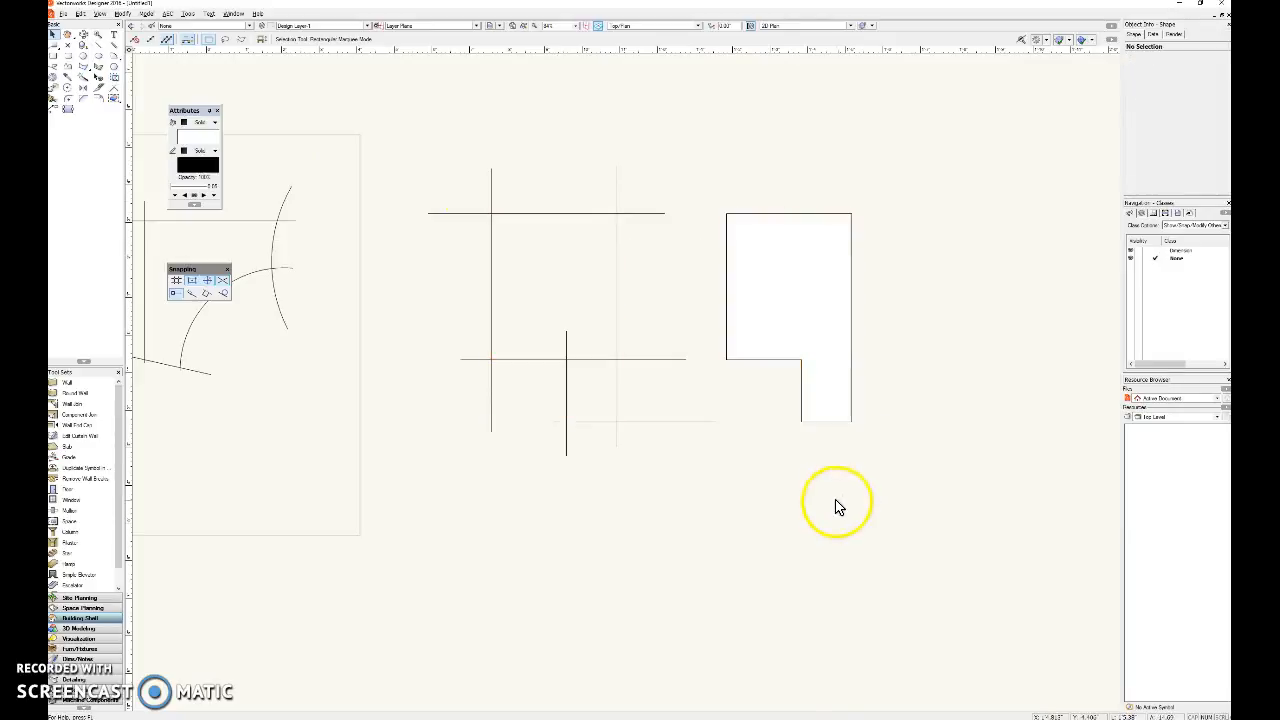
key(ctrl+z)
scroll(737, 251, down, 2)
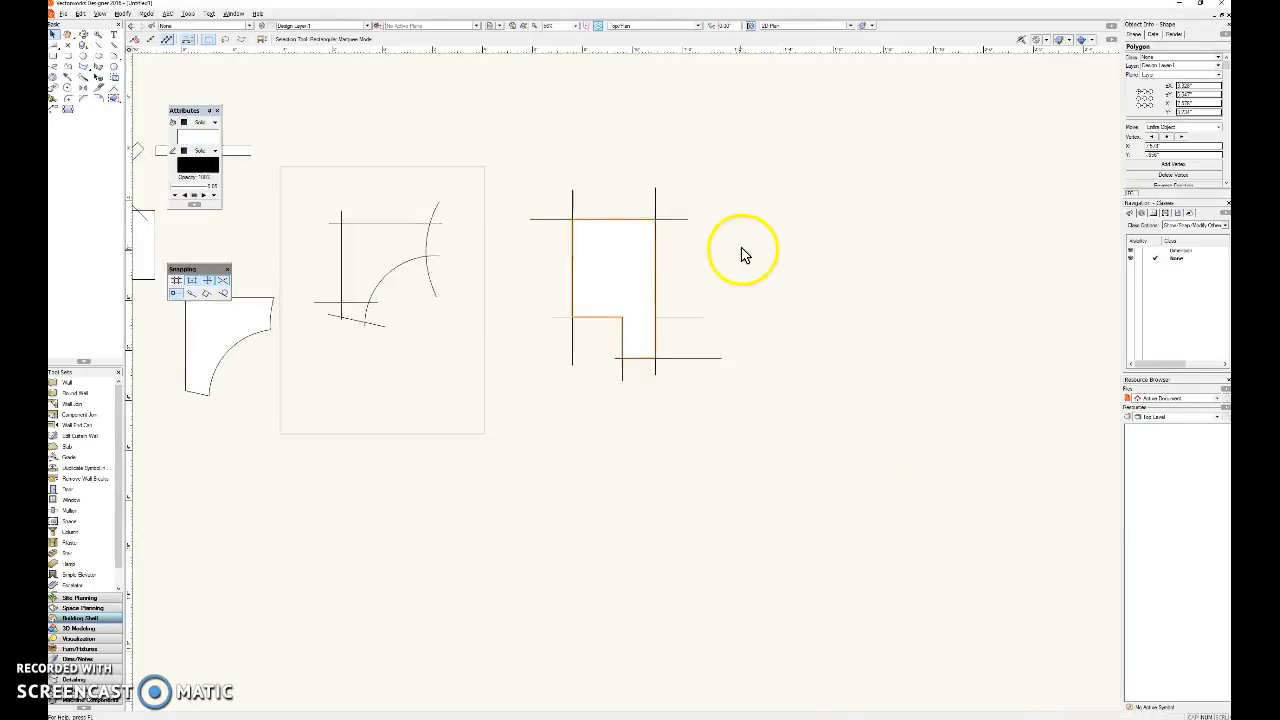
middle_drag(737, 251, 751, 307)
key(x)
click(666, 278)
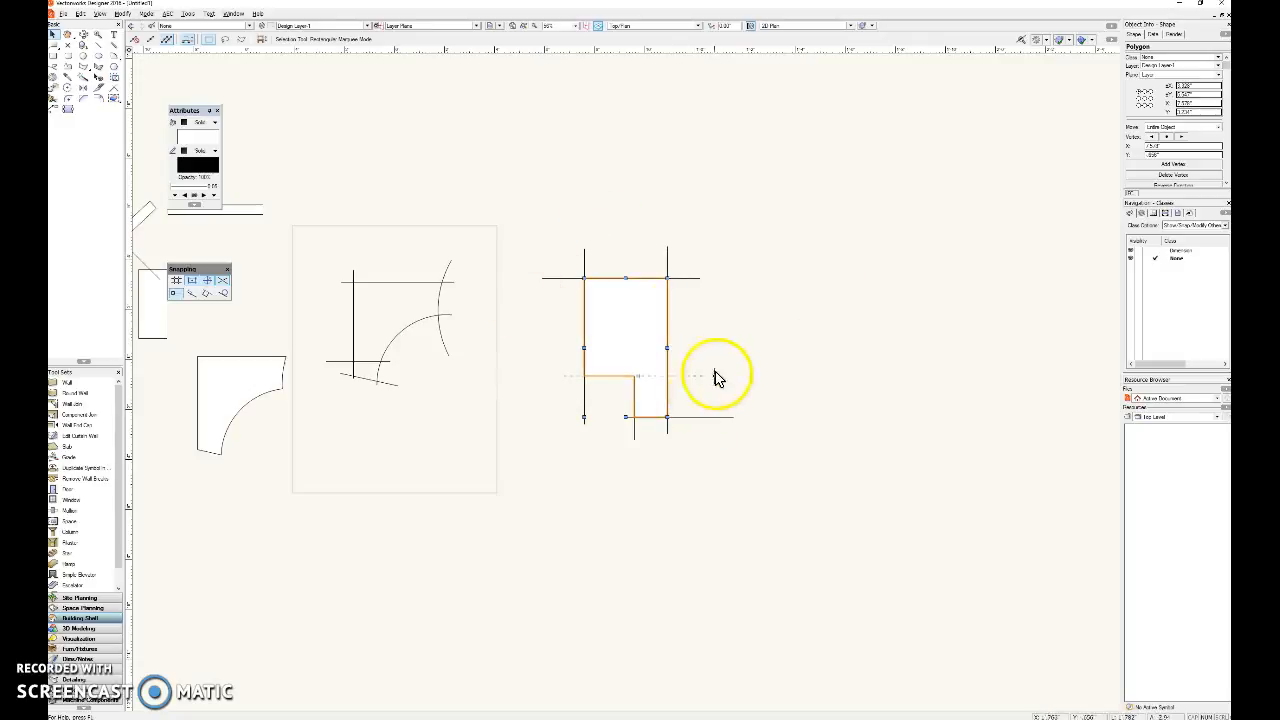
Draw a tall vertical rectangle about 0.81 by 7.22 inches in the empty area beside the polygon
click(53, 55)
click(803, 275)
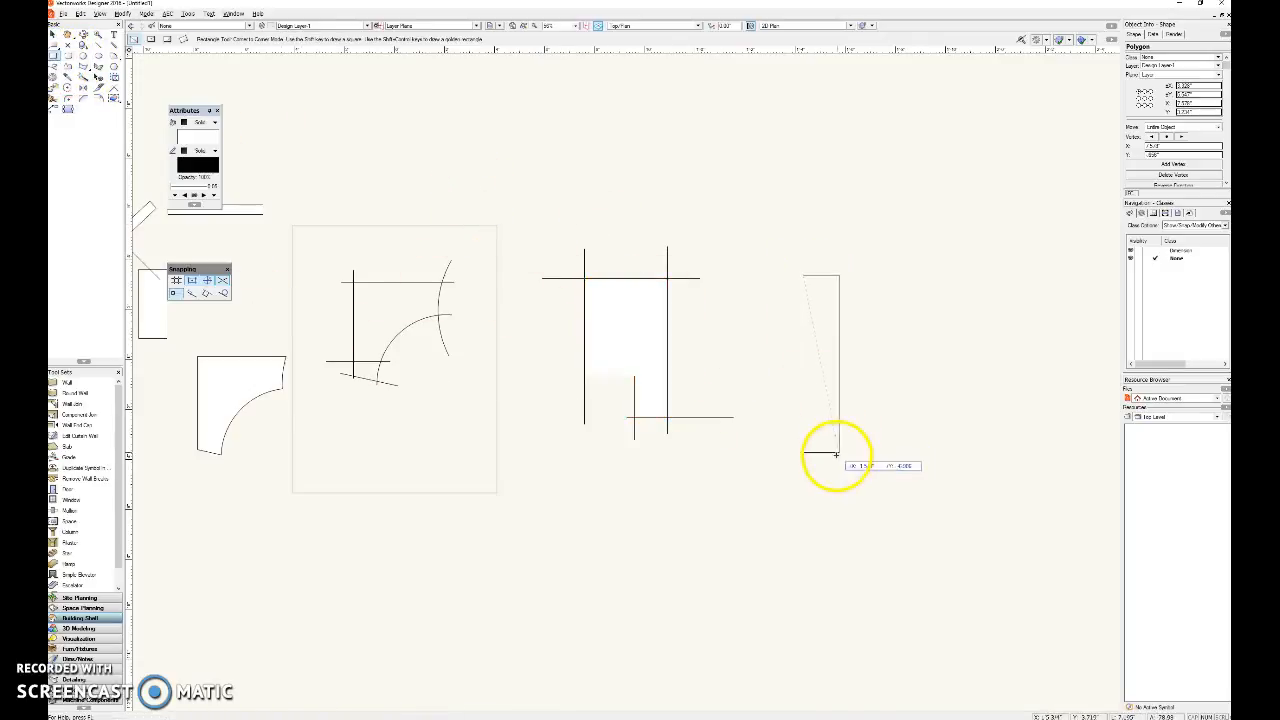
click(823, 455)
scroll(795, 254, up, 2)
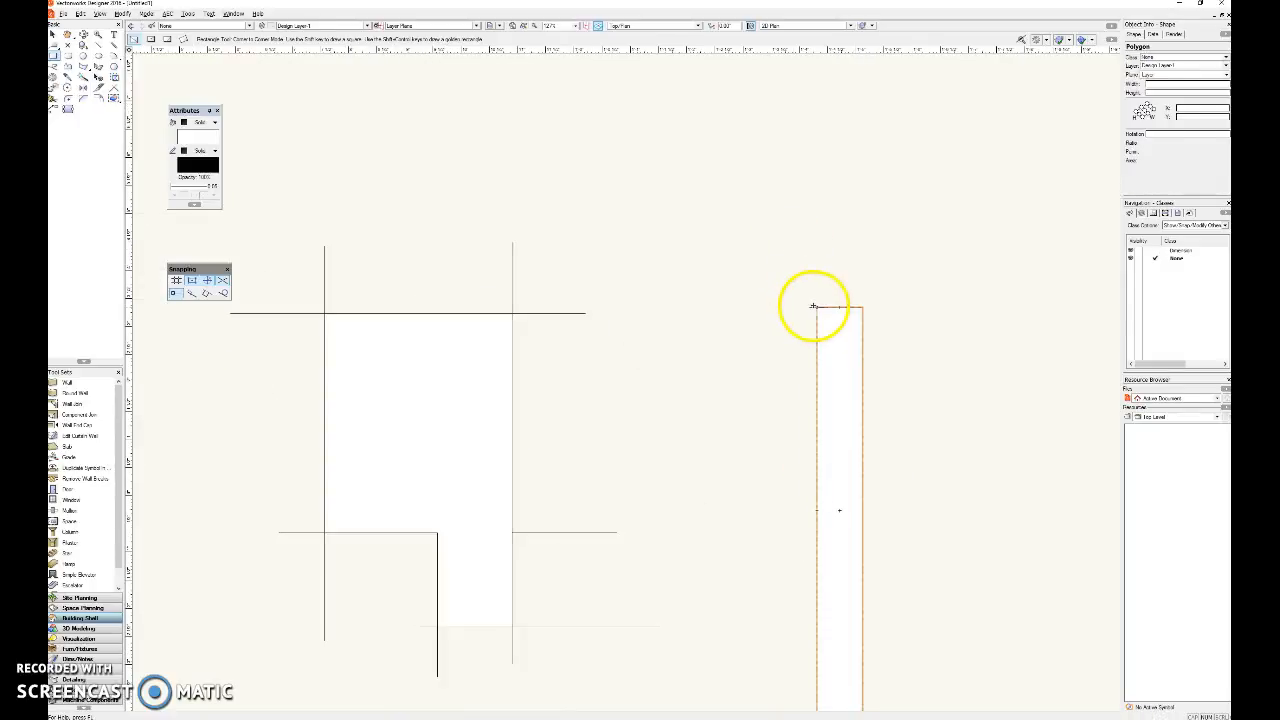
Draw a horizontal rectangle about 4.16 inches wide on the tall rectangle's top edge and a narrow vertical one about 3.82 inches high above it
click(817, 307)
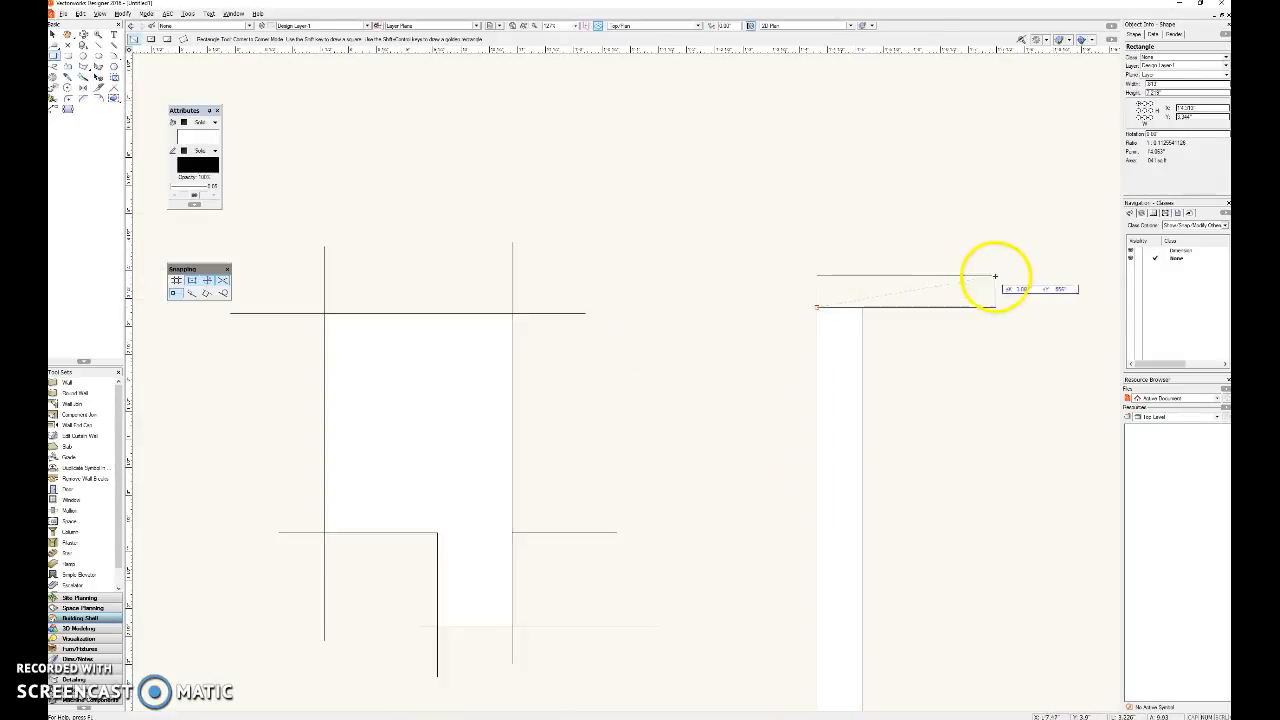
click(1051, 285)
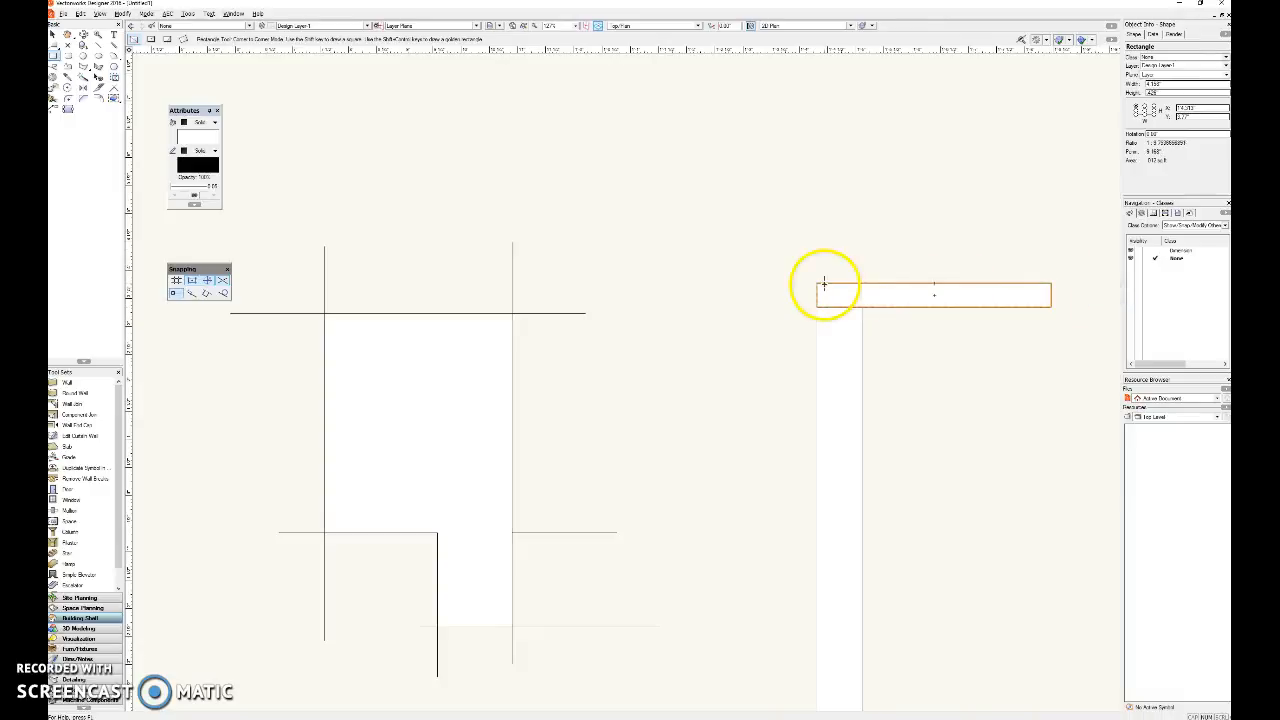
click(817, 283)
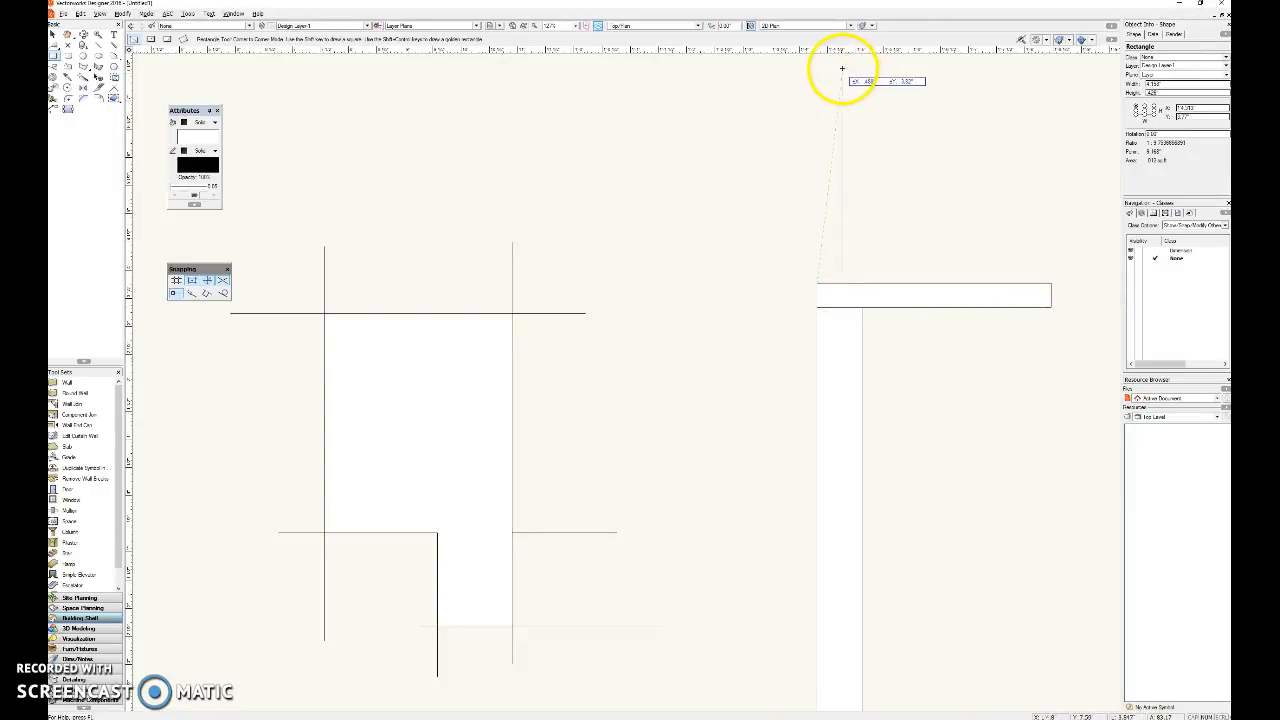
click(842, 68)
scroll(900, 363, down, 3)
middle_drag(900, 363, 749, 297)
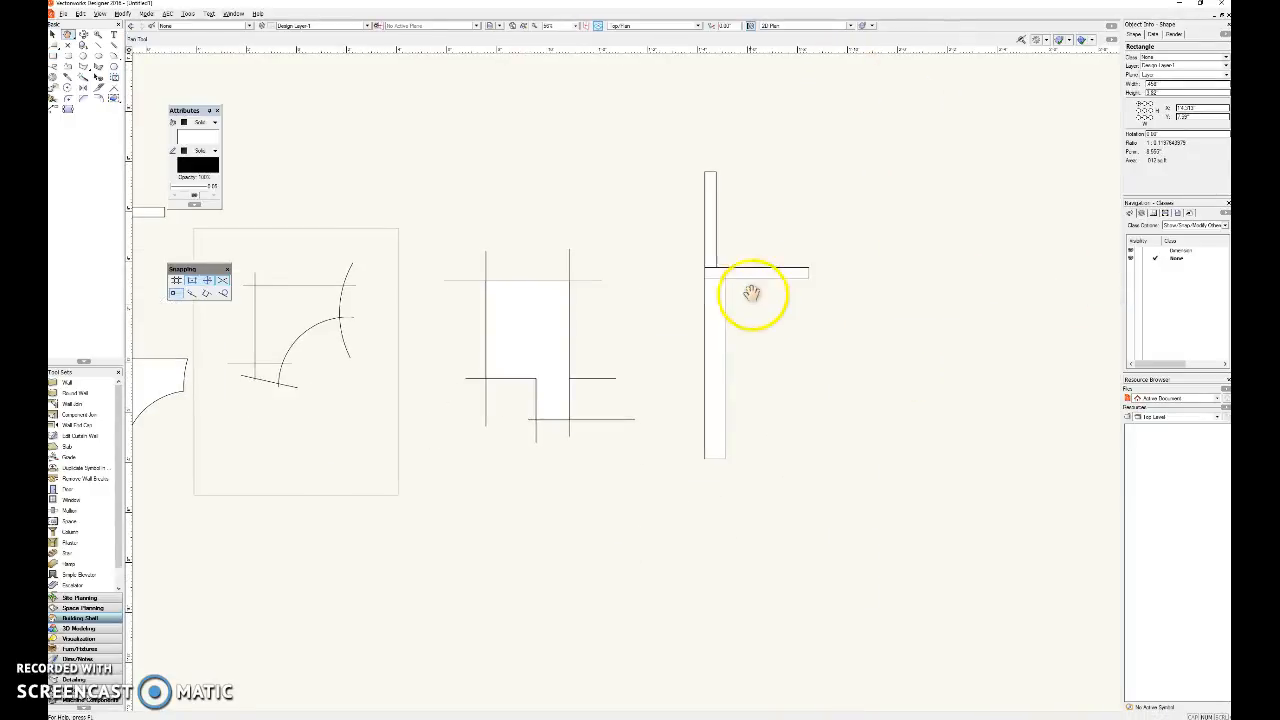
Create an Outer Boundary polygon around the three adjoining rectangles and set its fill to None
click(83, 66)
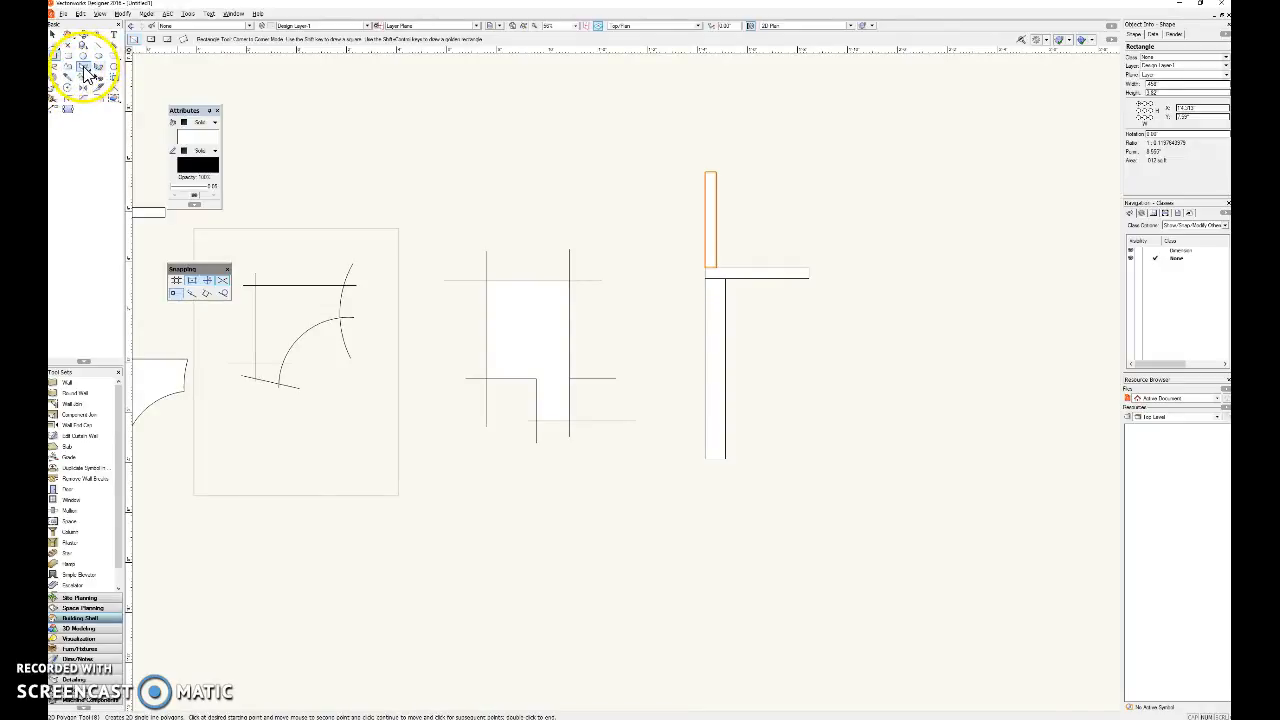
mouse_move(692, 251)
mouse_down()
mouse_move(666, 169)
mouse_move(923, 240)
mouse_move(789, 523)
mouse_move(679, 520)
mouse_up()
click(197, 123)
click(196, 133)
Set the line thickness of the polygon outlining the three rectangles to 2.00 and deselect it
key(space)
drag(735, 352, 674, 306)
scroll(674, 306, up, 3)
click(185, 192)
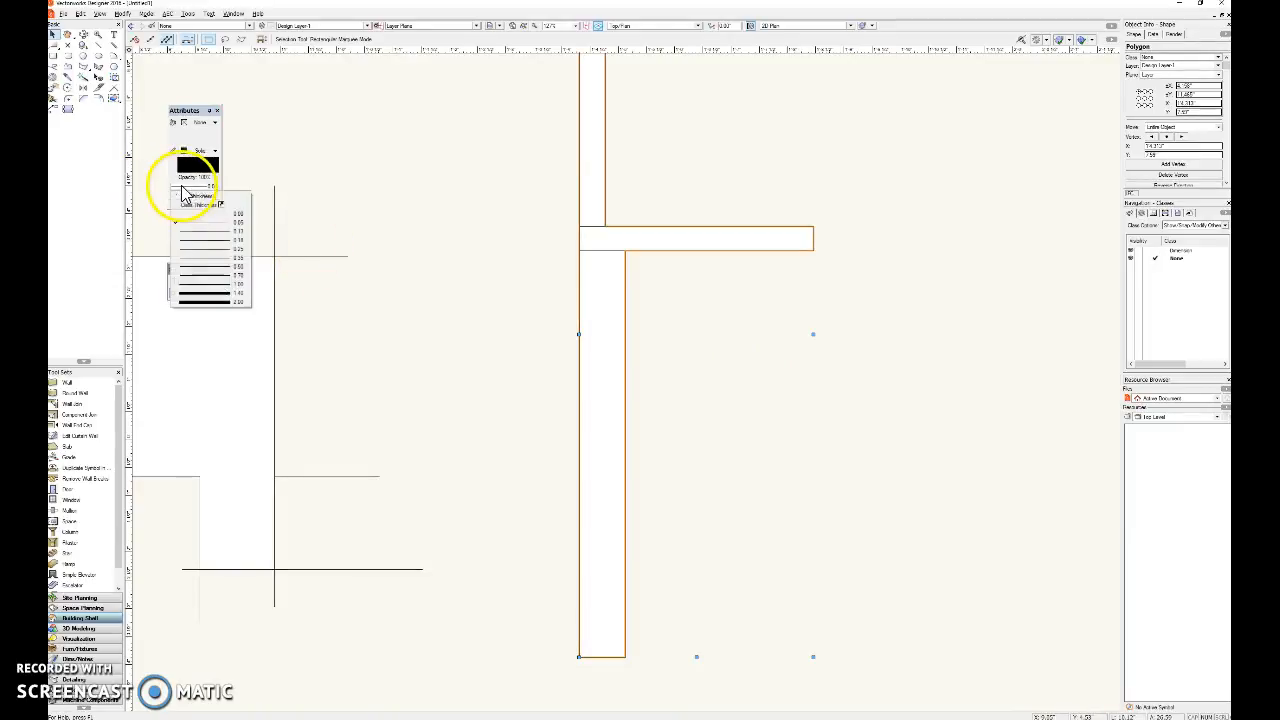
click(215, 302)
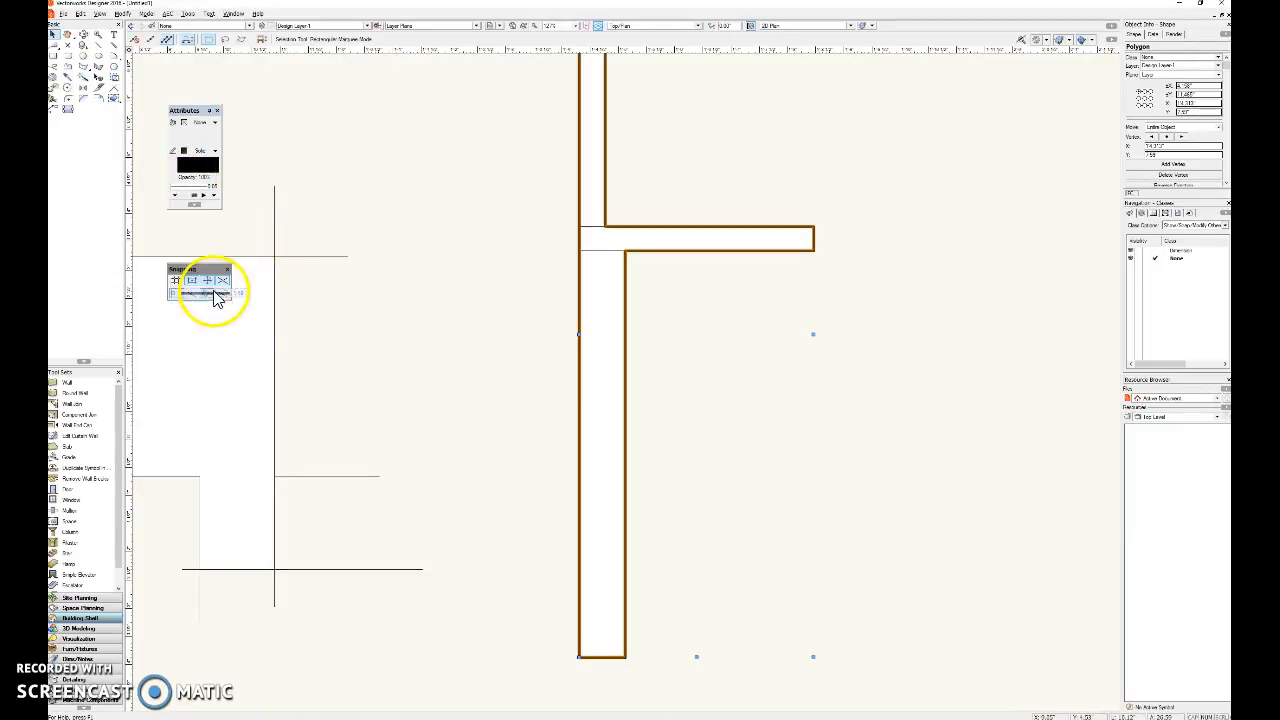
click(767, 353)
Review all the practice shapes: the rotated rectangles, the moved boundary polyline, the polygon on the crossing lines and the thick rectangle outline
key(space)
scroll(731, 277, down, 3)
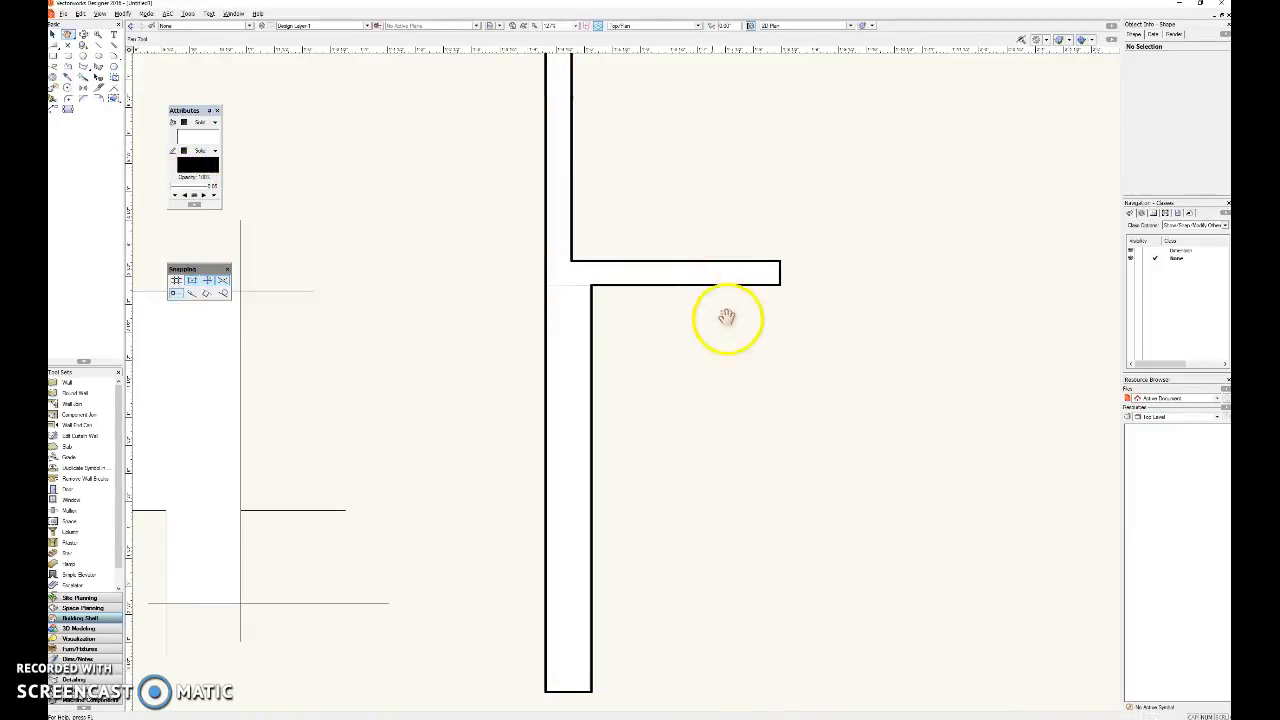
drag(749, 408, 737, 315)
drag(506, 343, 726, 351)
scroll(730, 351, down, 2)
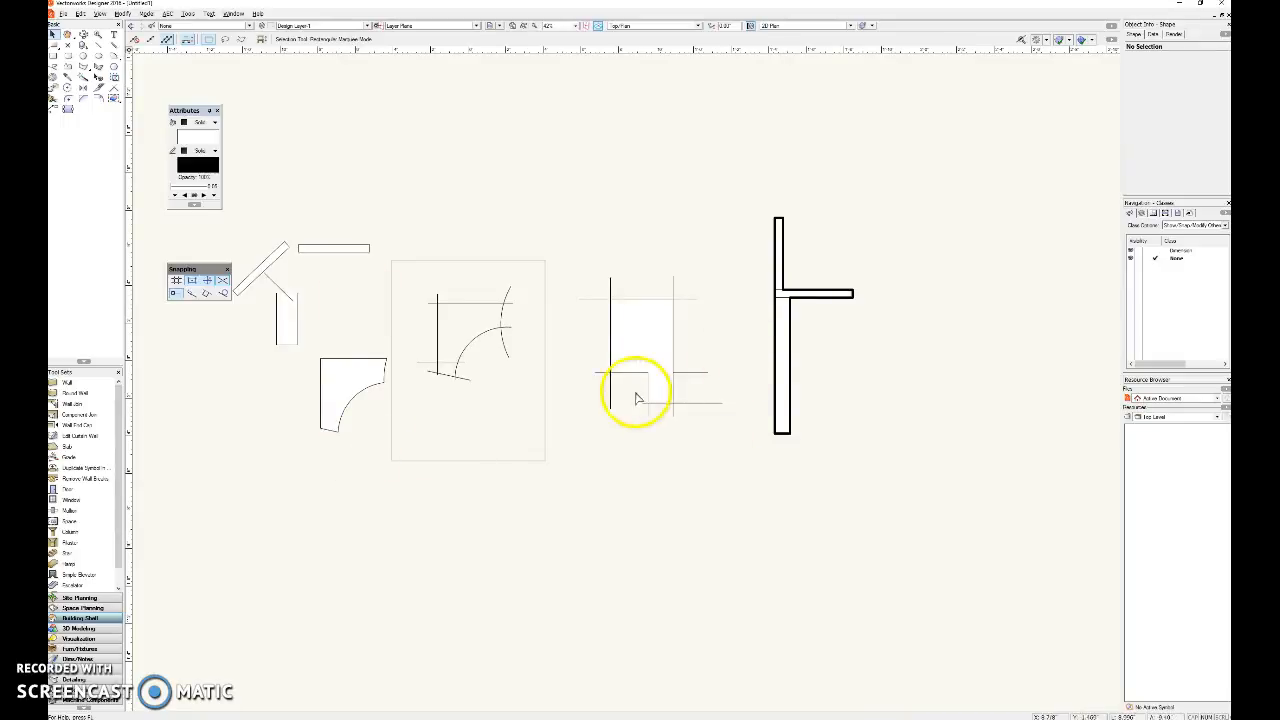
scroll(634, 400, up, 2)
mouse_move(743, 497)
middle_down()
mouse_move(849, 514)
mouse_move(837, 557)
middle_up()
key(x)
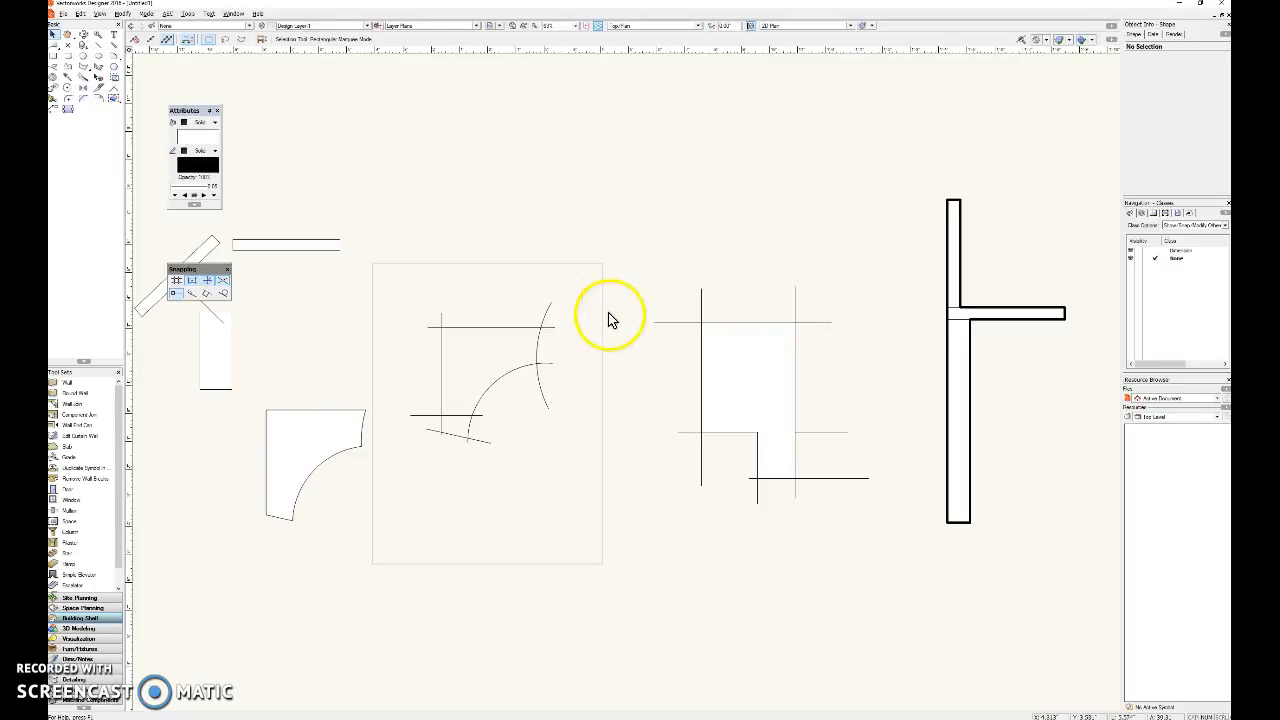
scroll(600, 354, up, 2)
scroll(589, 429, down, 3)
key(h)
drag(608, 346, 618, 256)
key(x)
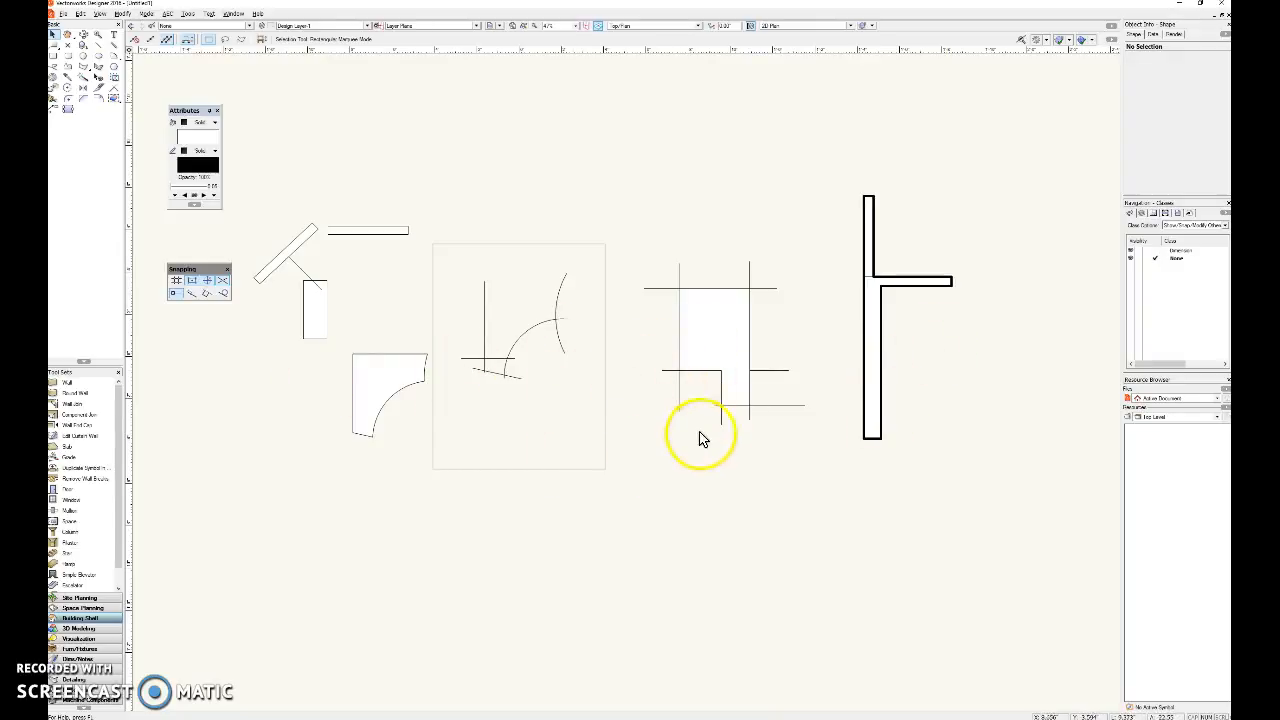
key(h)
mouse_move(690, 425)
mouse_down()
mouse_move(734, 451)
mouse_move(654, 471)
mouse_up()
key(x)
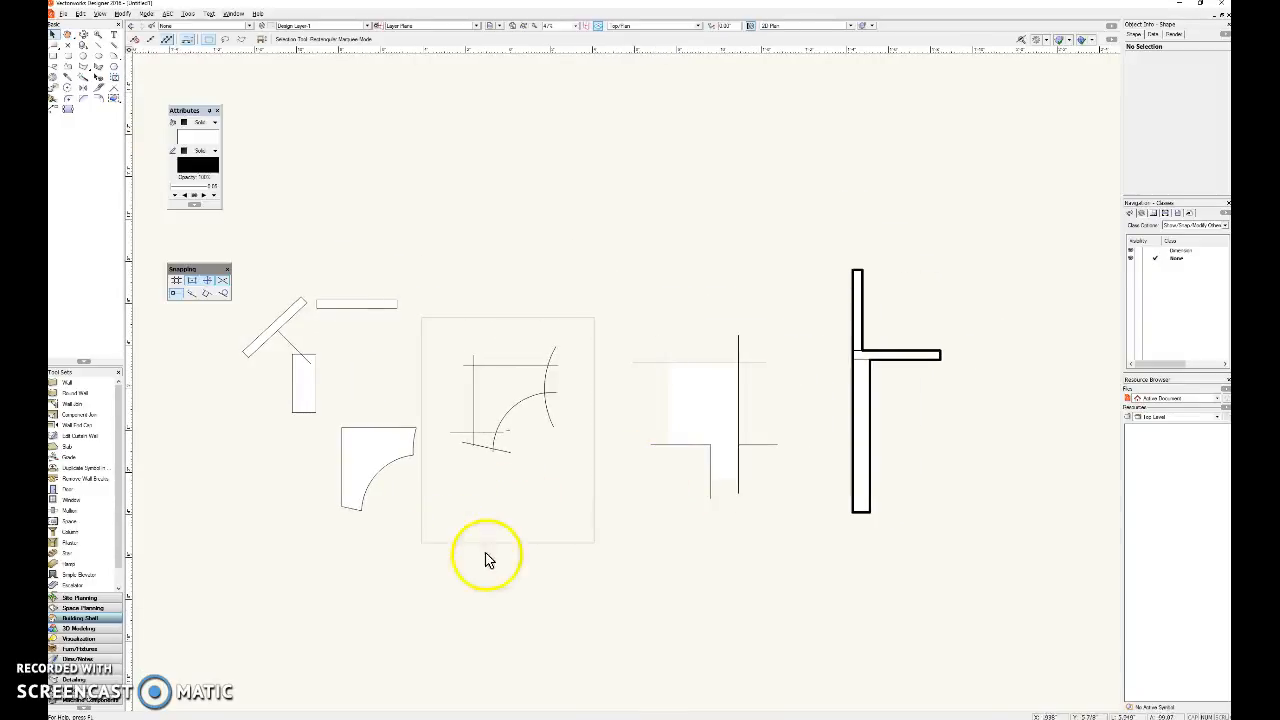